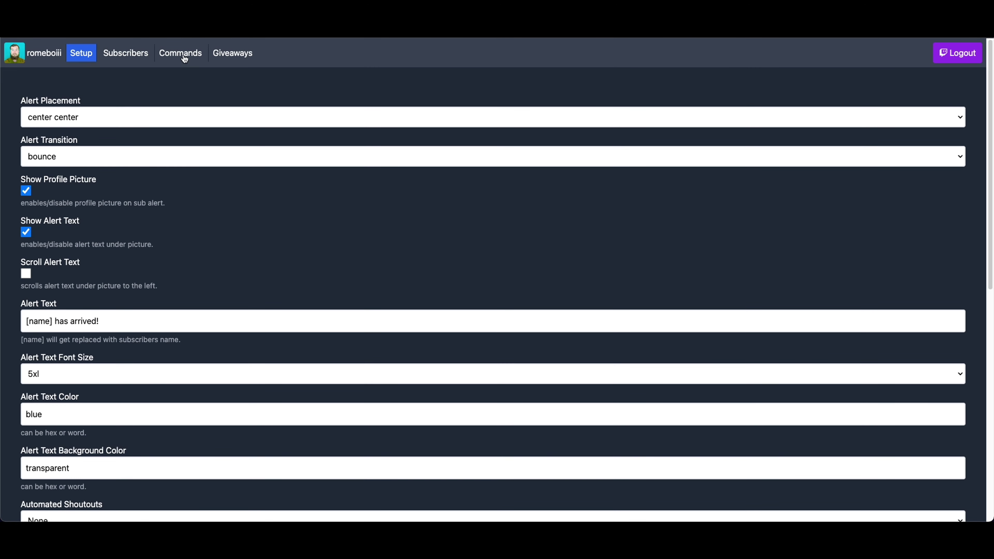
Go to the Commands page and copy the link for use in OBS.
click(184, 59)
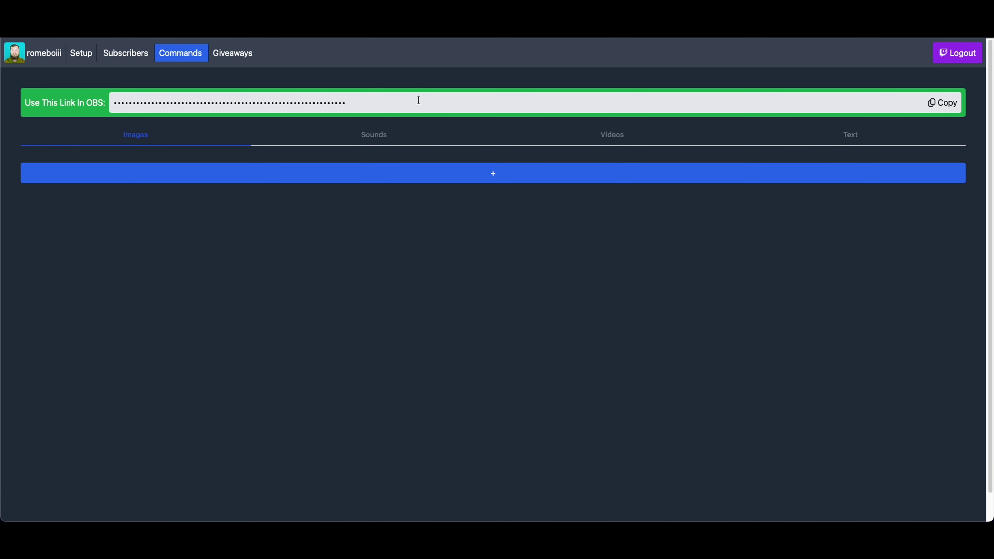
click(945, 108)
Look through the Sounds, Videos, Text and Images command categories.
click(411, 132)
click(558, 135)
click(792, 136)
click(172, 142)
click(390, 140)
click(587, 147)
click(825, 134)
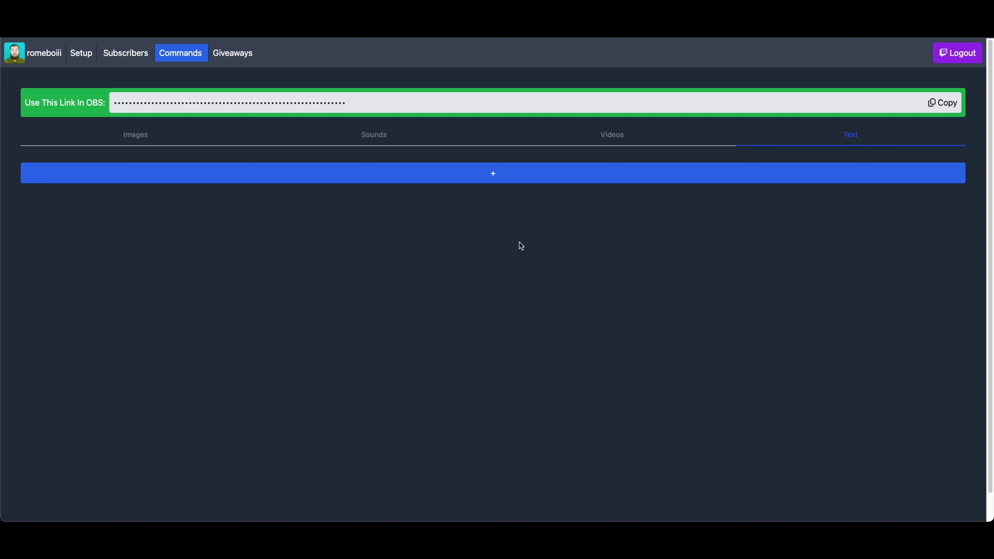
Start a new image command and name it dab.
click(145, 145)
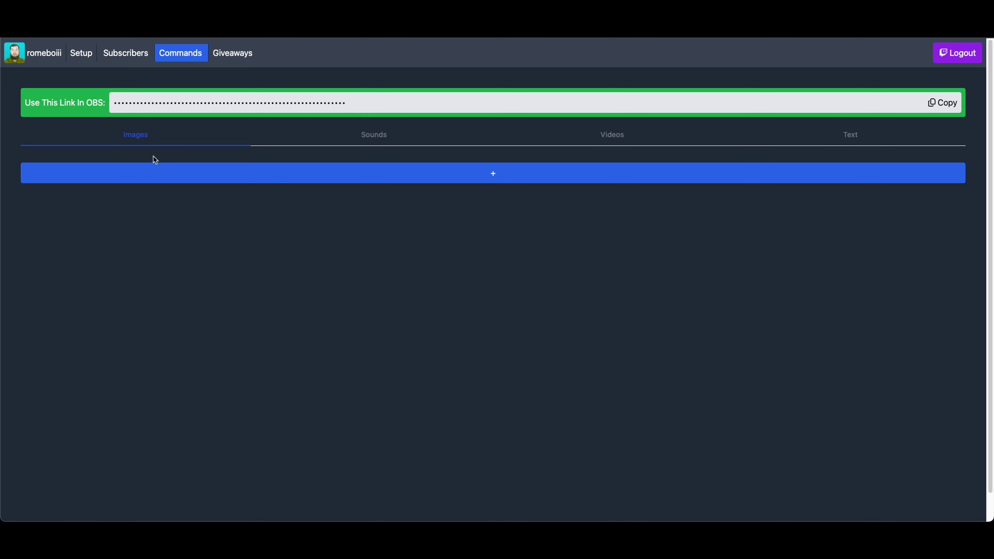
click(215, 180)
click(125, 171)
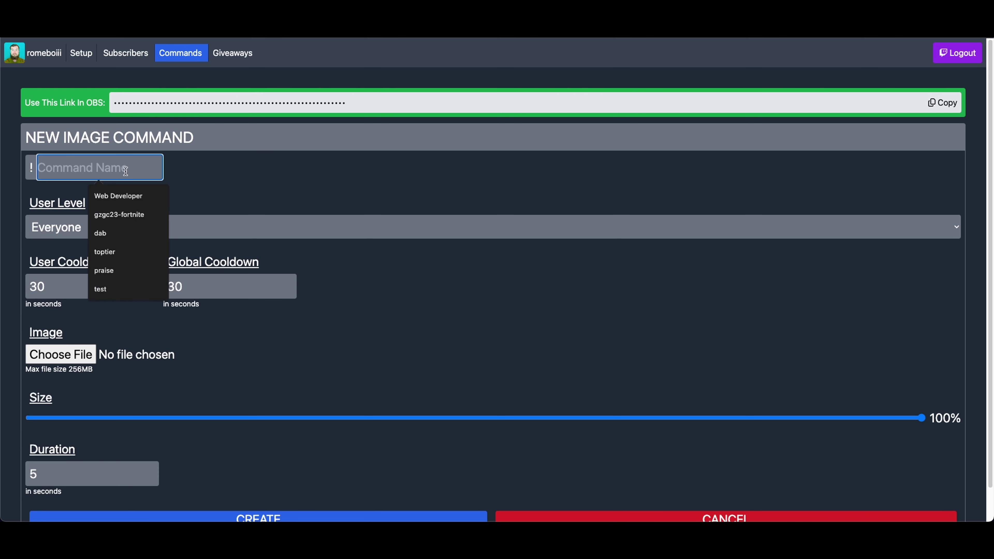
text(dab)
click(203, 174)
Try the Subscriber and Moderator user levels for the new image command and return it to Everyone.
scroll(207, 175, down, 1)
scroll(207, 175, down, 1)
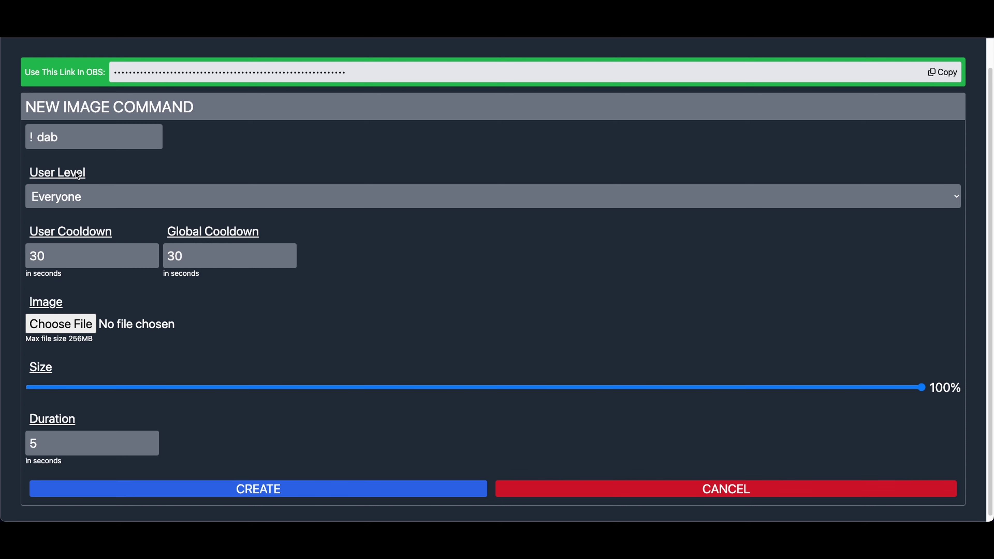
click(88, 195)
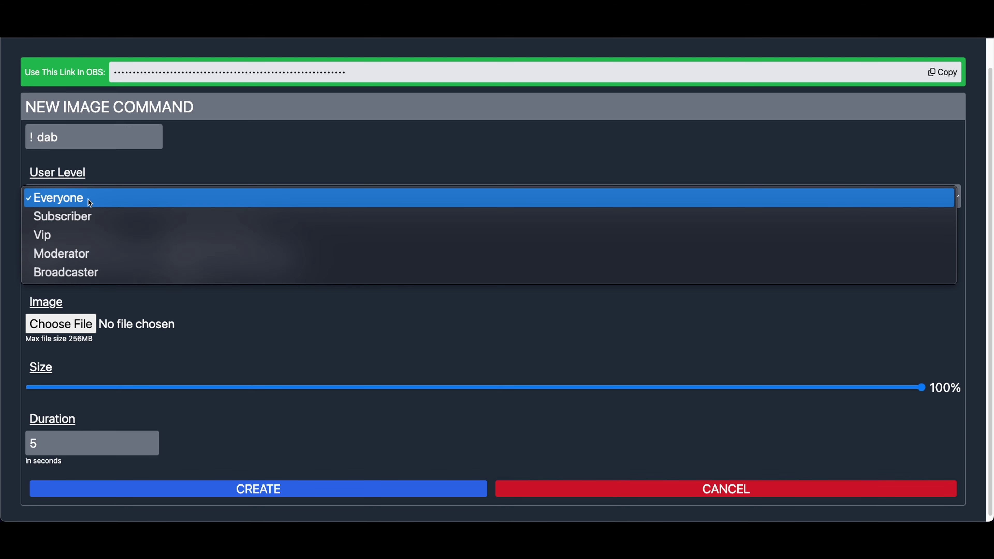
click(71, 218)
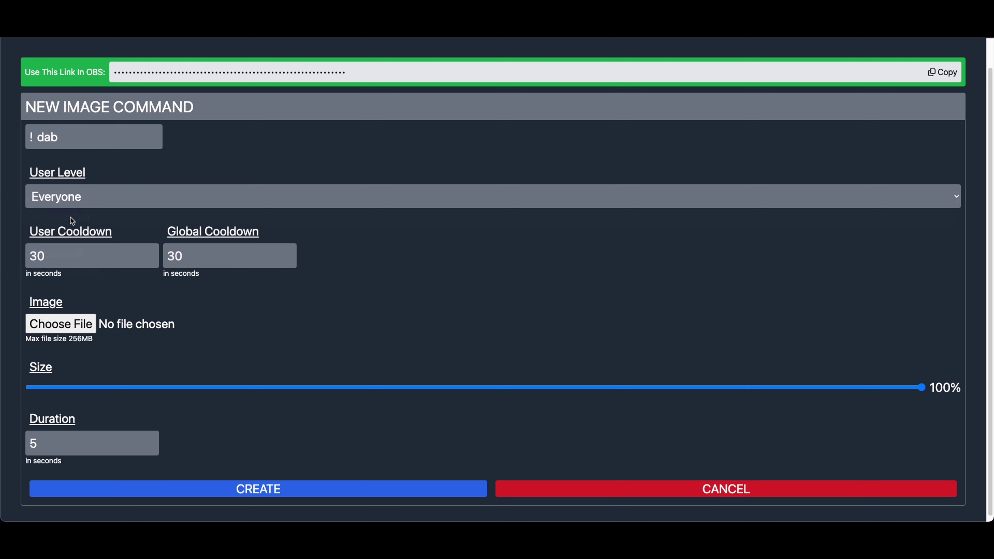
click(69, 207)
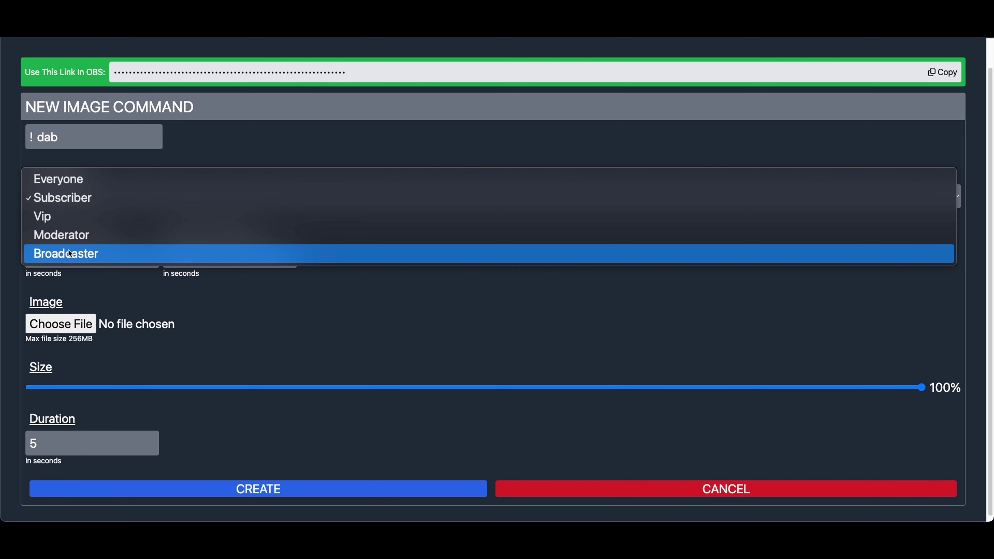
click(72, 181)
click(69, 191)
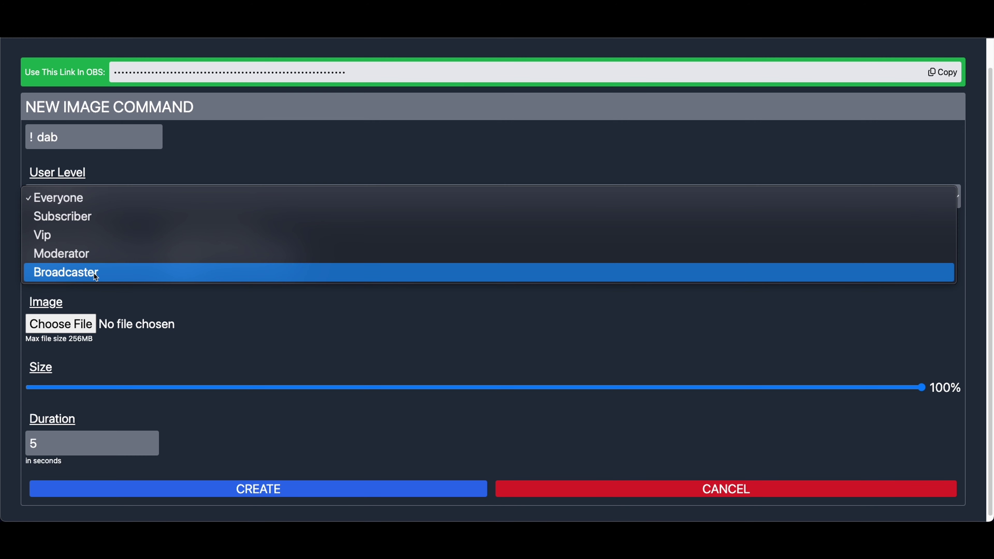
click(92, 219)
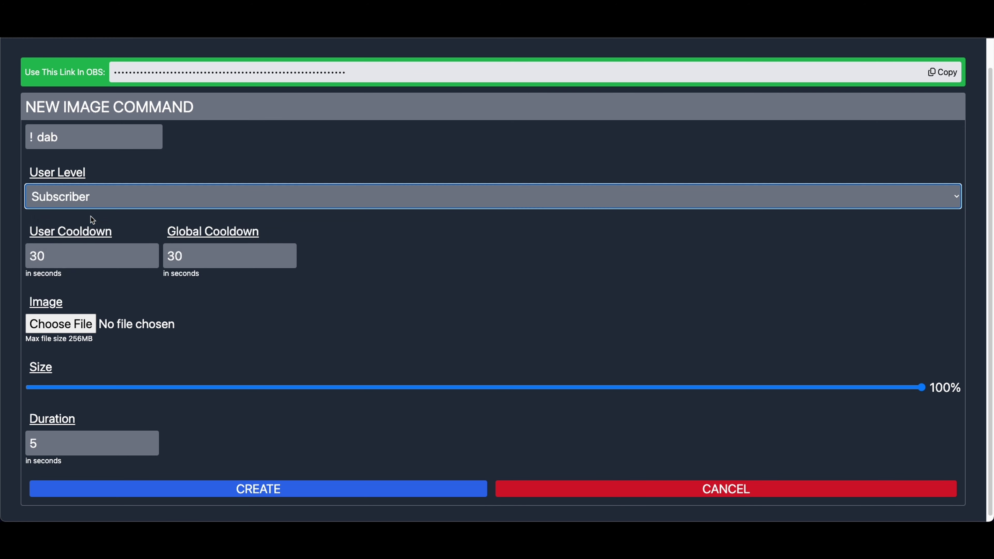
click(93, 207)
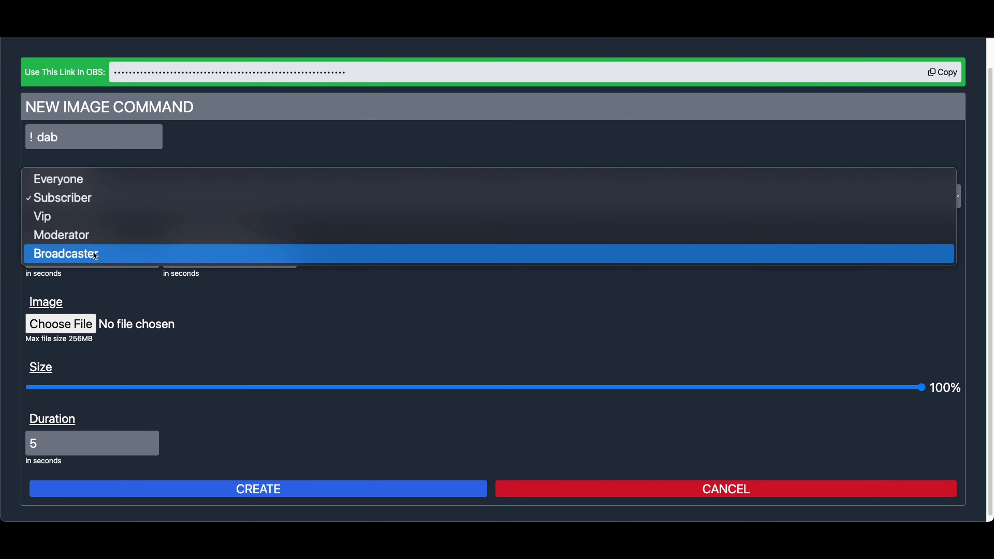
click(101, 237)
click(99, 210)
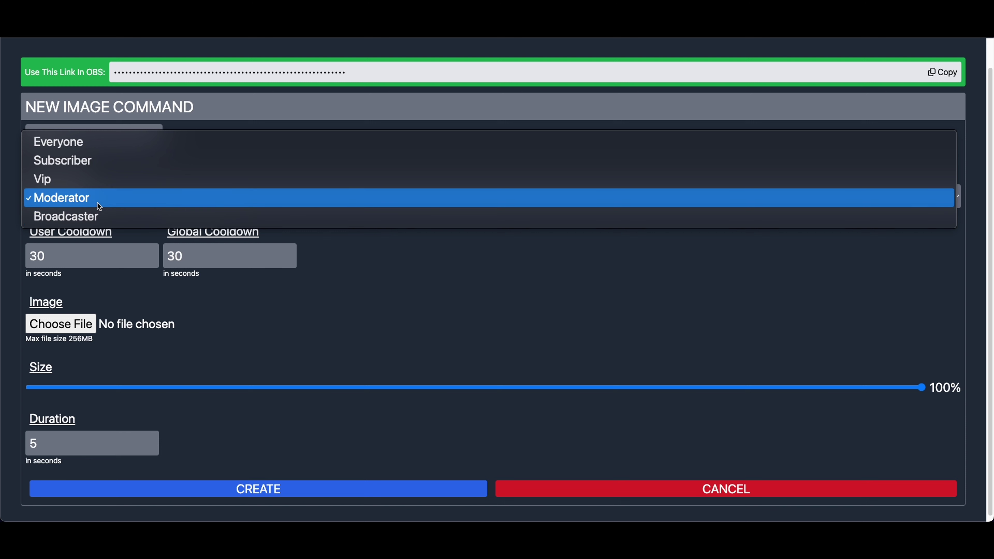
click(95, 146)
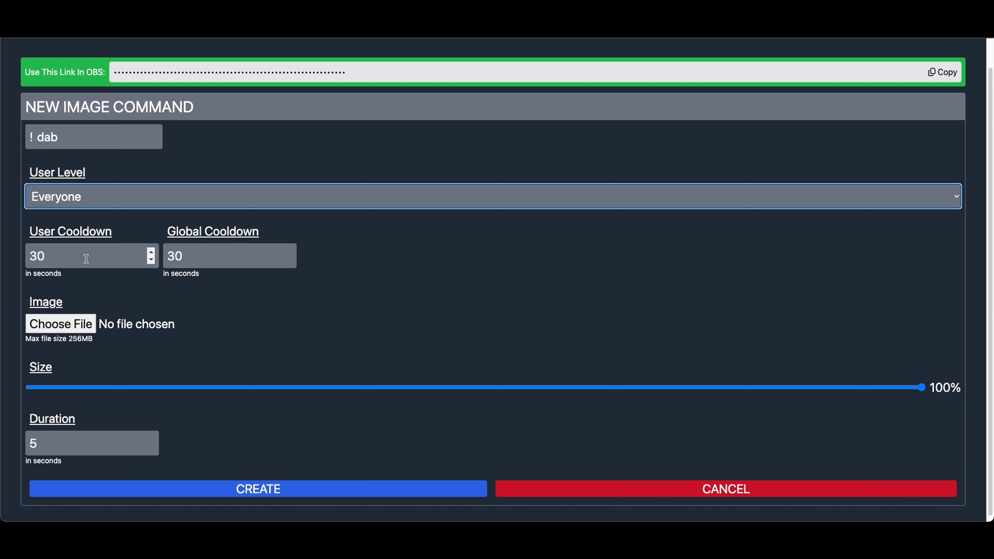
Upload dabby-2x.png from the images folder inside stream as the command's image.
click(215, 230)
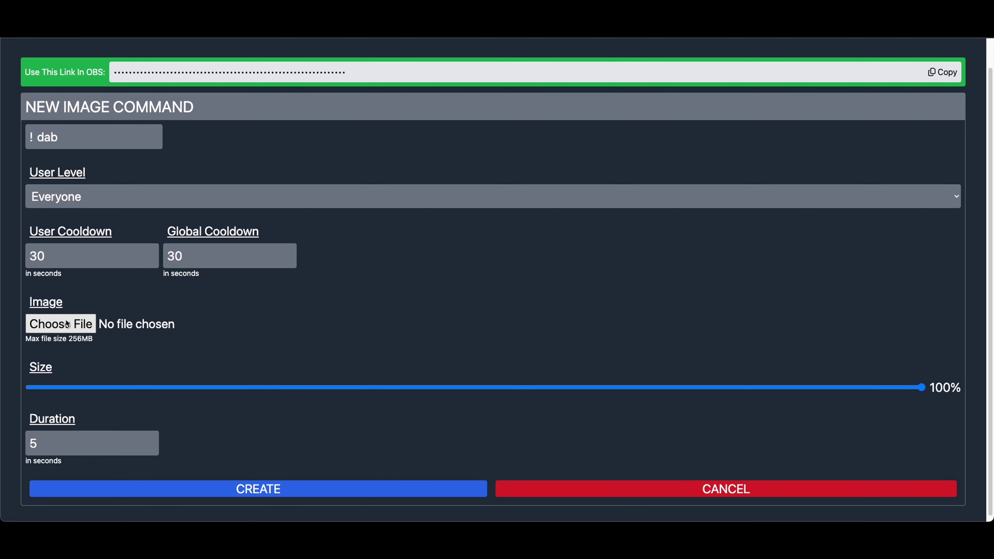
click(206, 269)
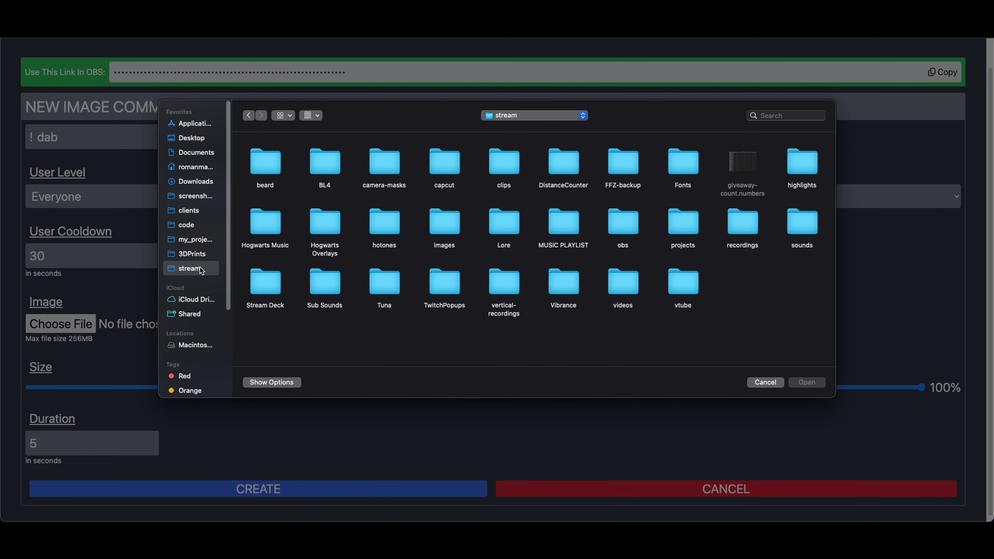
click(460, 229)
double_click(459, 230)
click(275, 287)
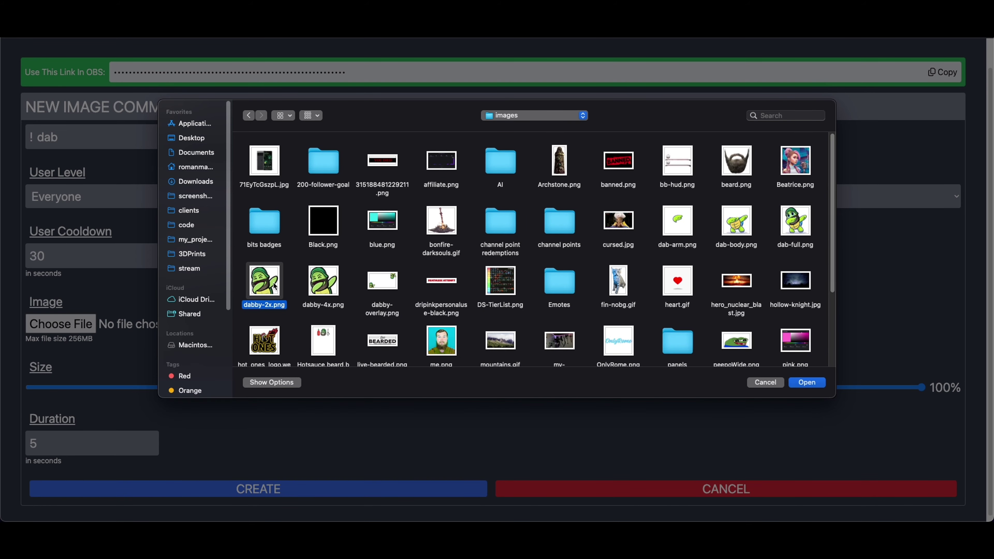
click(817, 381)
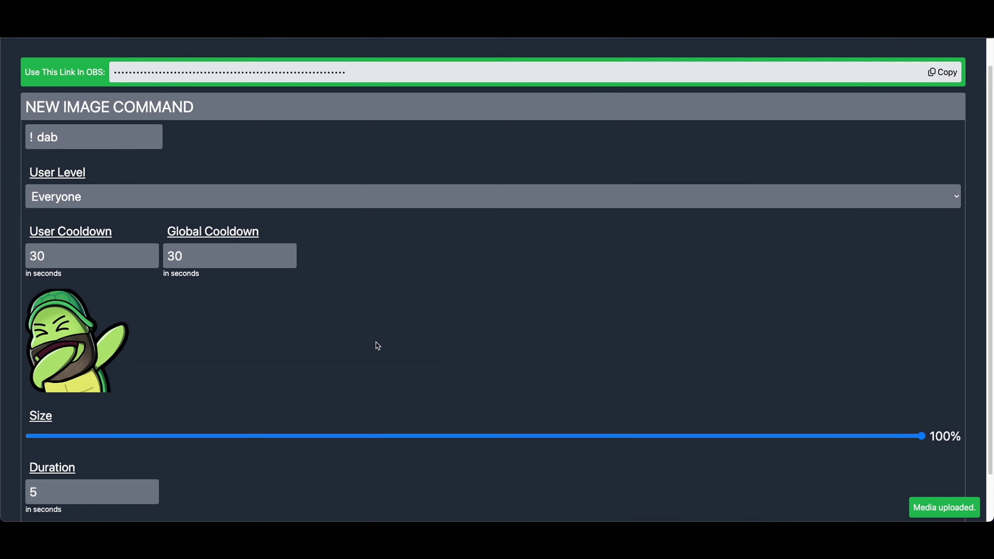
Review the dab image command's settings, keep its size at 100%, and create the command.
scroll(248, 339, down, 1)
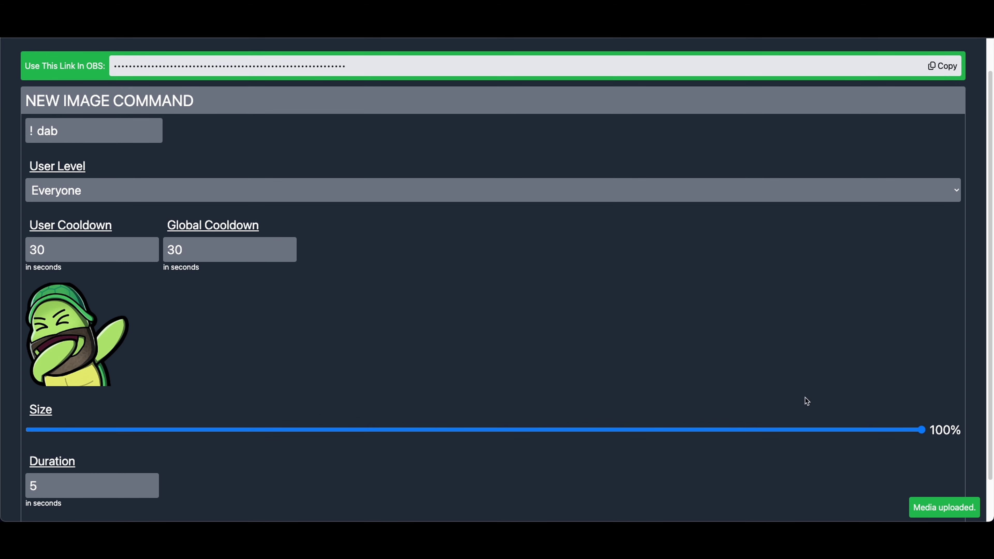
mouse_move(923, 429)
mouse_down()
mouse_move(285, 431)
mouse_move(935, 429)
mouse_up()
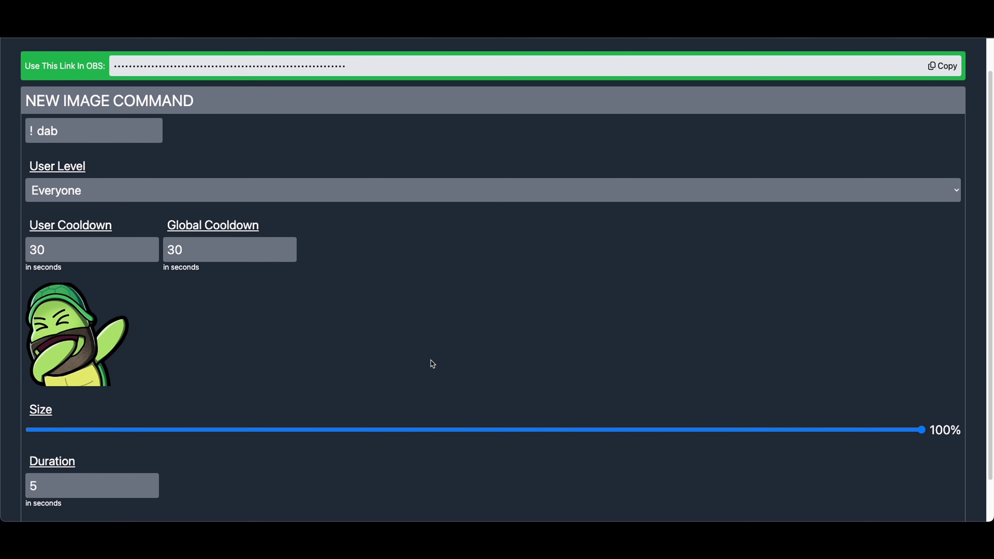
scroll(433, 363, down, 1)
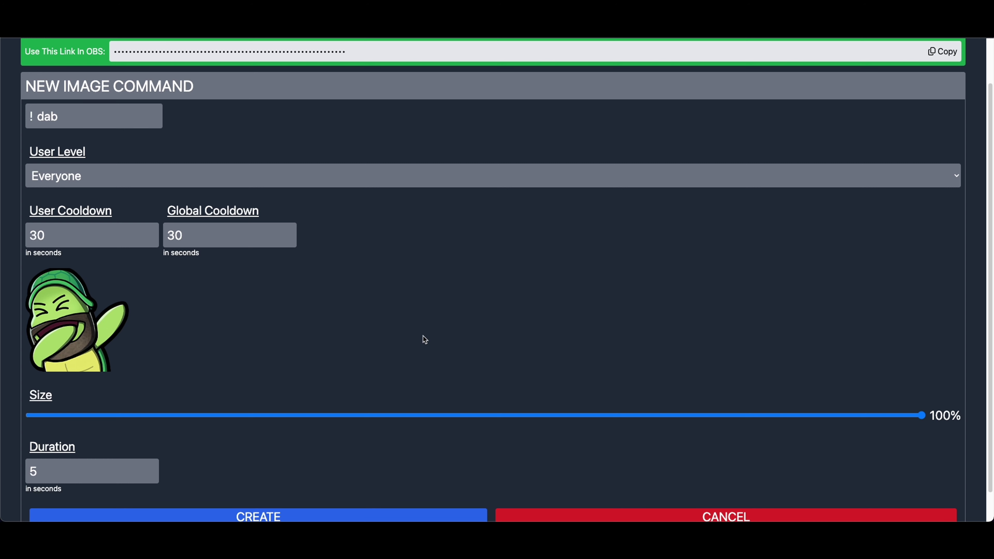
scroll(413, 339, down, 1)
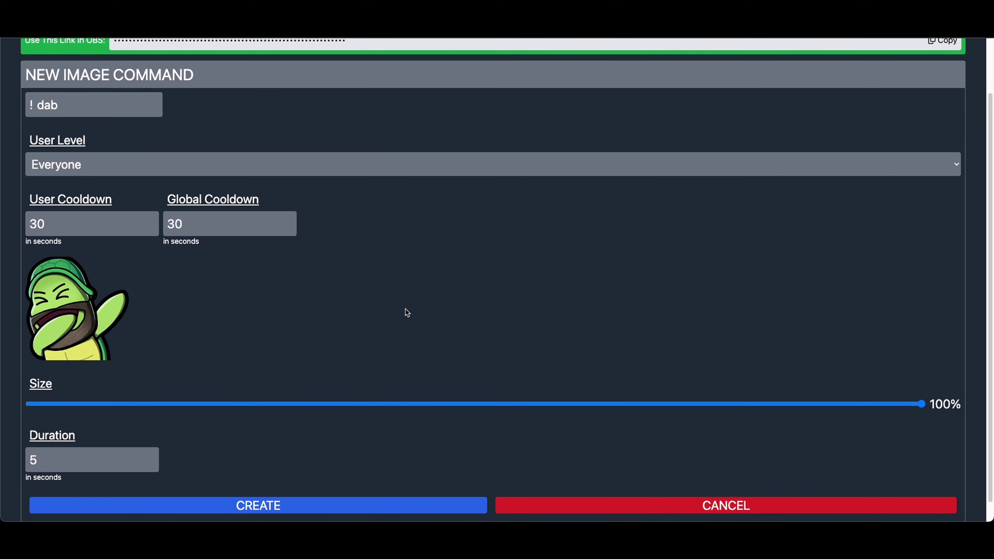
scroll(406, 312, down, 1)
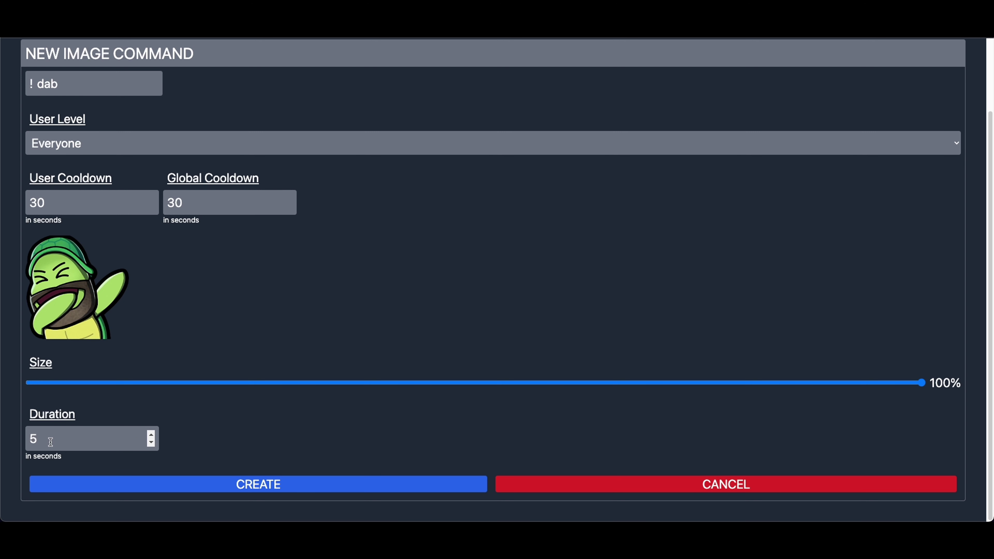
scroll(247, 284, up, 3)
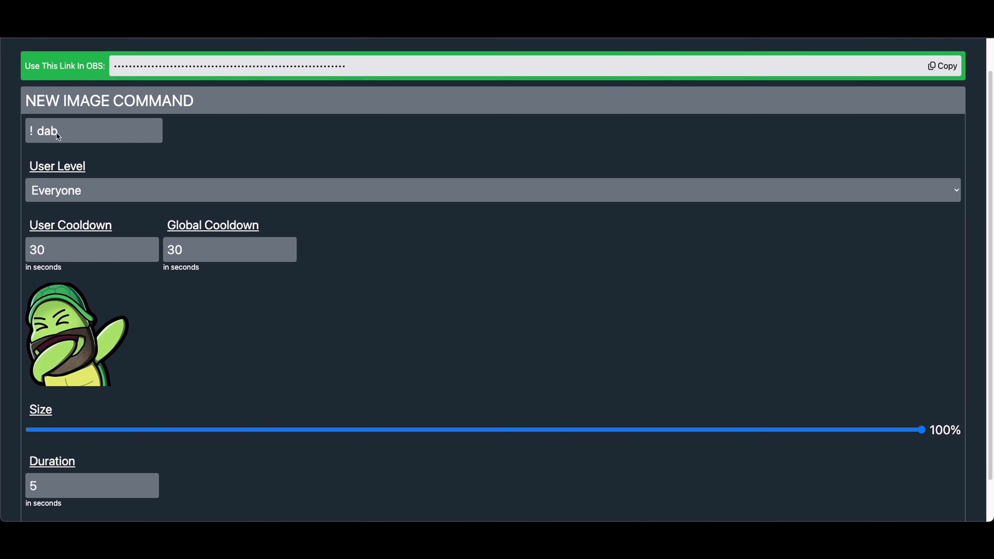
scroll(83, 147, down, 1)
scroll(83, 146, down, 1)
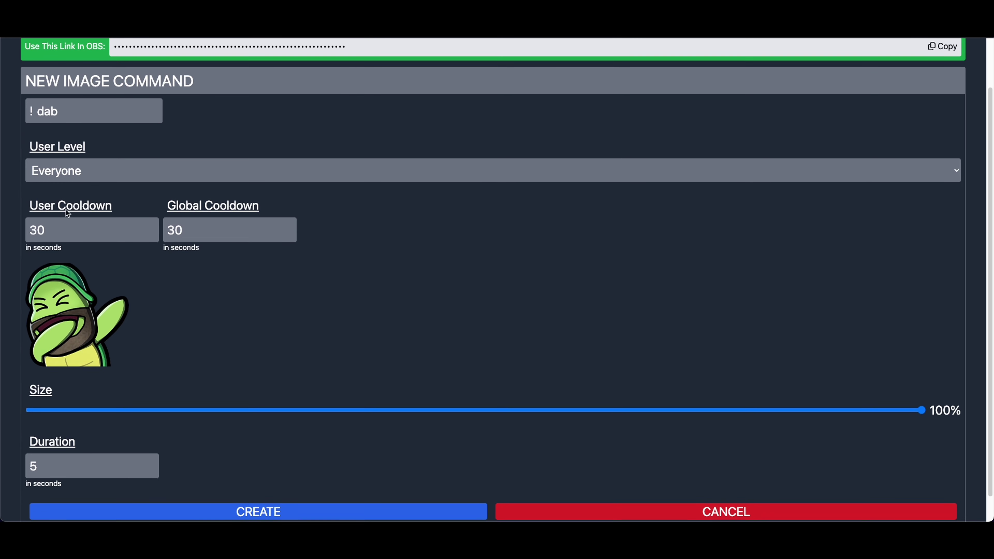
scroll(231, 202, down, 2)
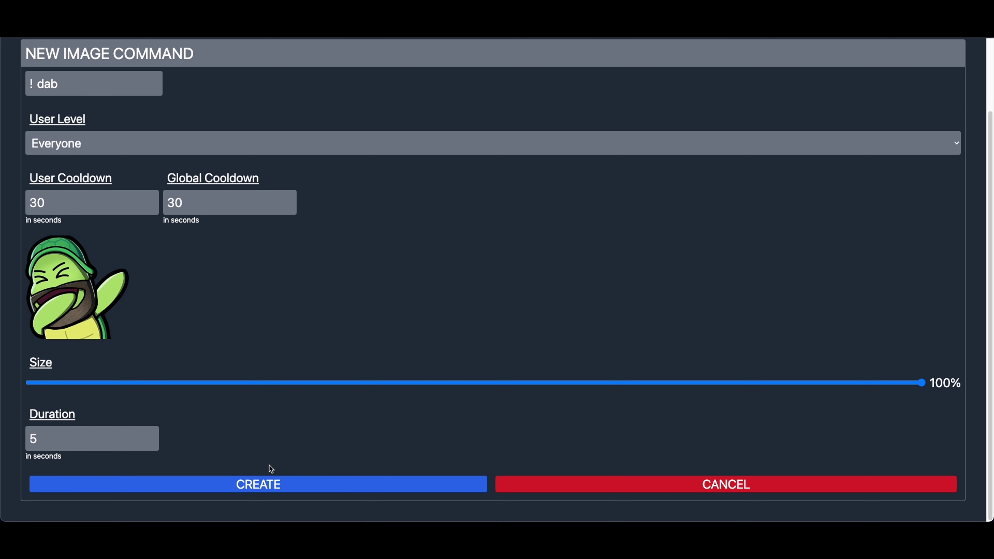
click(269, 485)
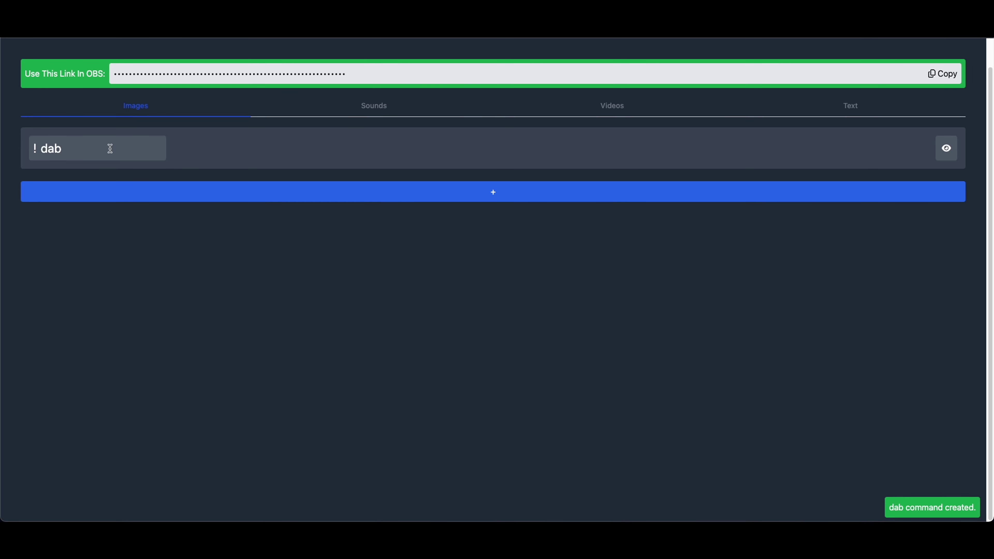
Set the dab command's user and global cooldowns to 1 second each and update it.
click(946, 147)
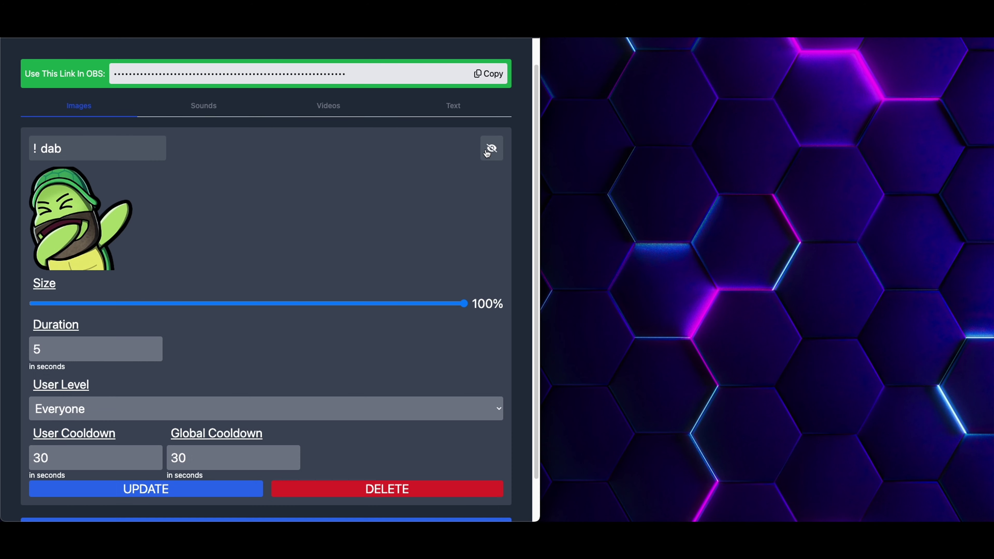
scroll(180, 305, down, 2)
double_click(102, 413)
text(1)
click(192, 404)
double_click(192, 405)
text(1)
click(420, 389)
click(182, 441)
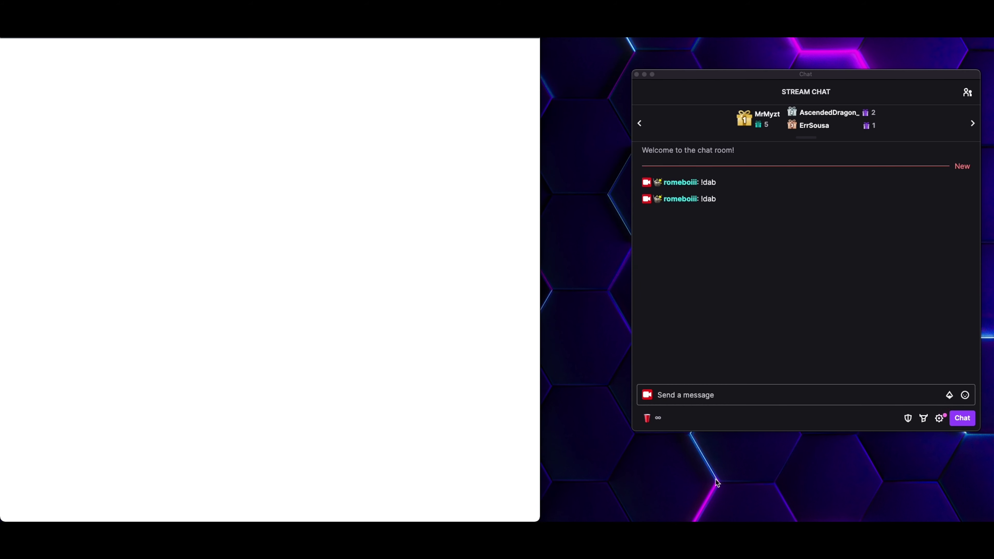
Test the image command by sending !dab twice in the stream chat.
click(707, 396)
text(!dab)
key(Return)
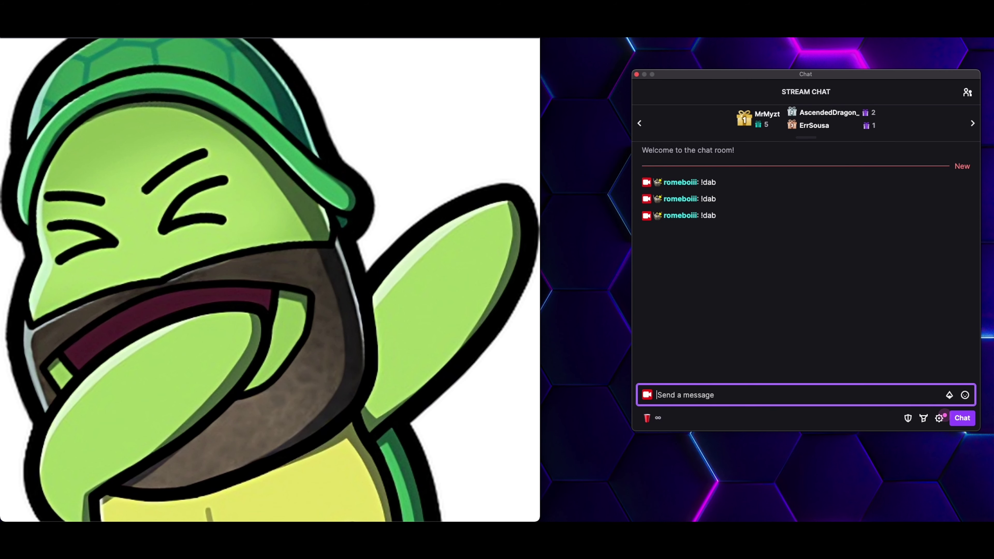
text(!dab)
key(Return)
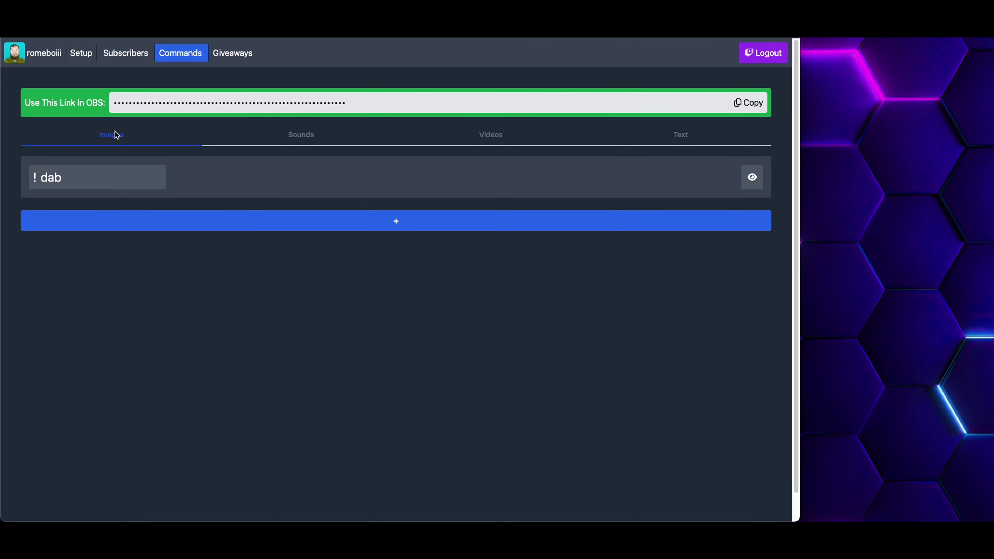
Start a new sound command and name it howl.
click(291, 138)
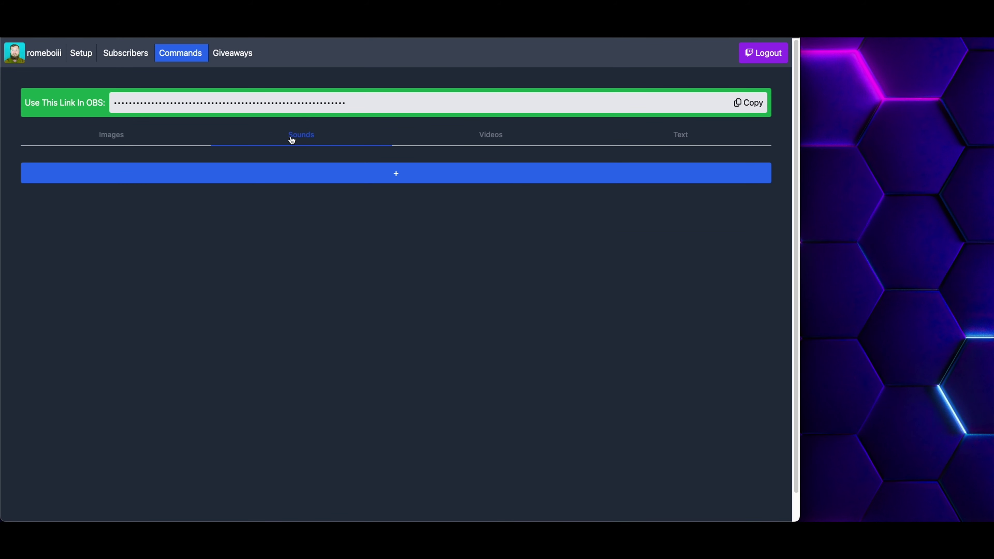
click(319, 173)
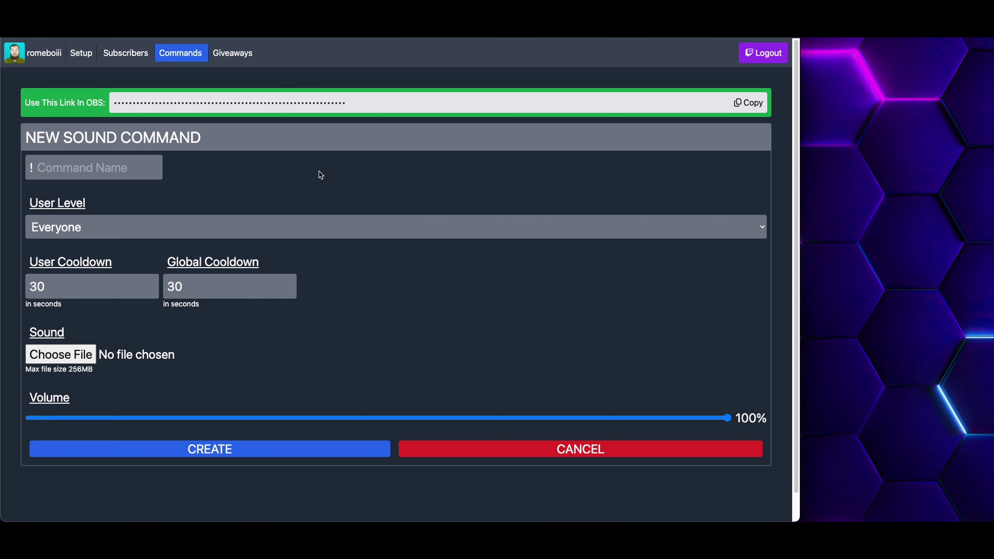
click(104, 175)
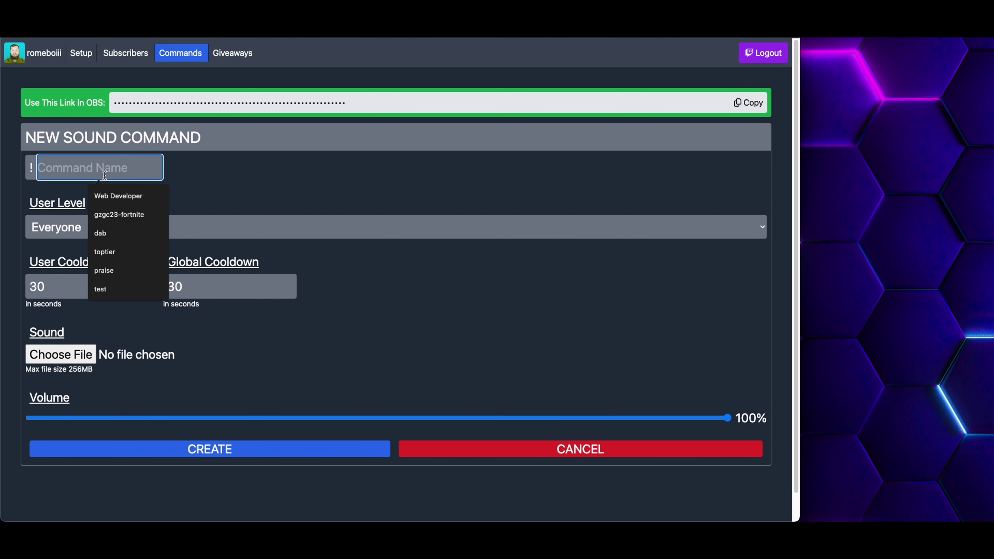
text(howl)
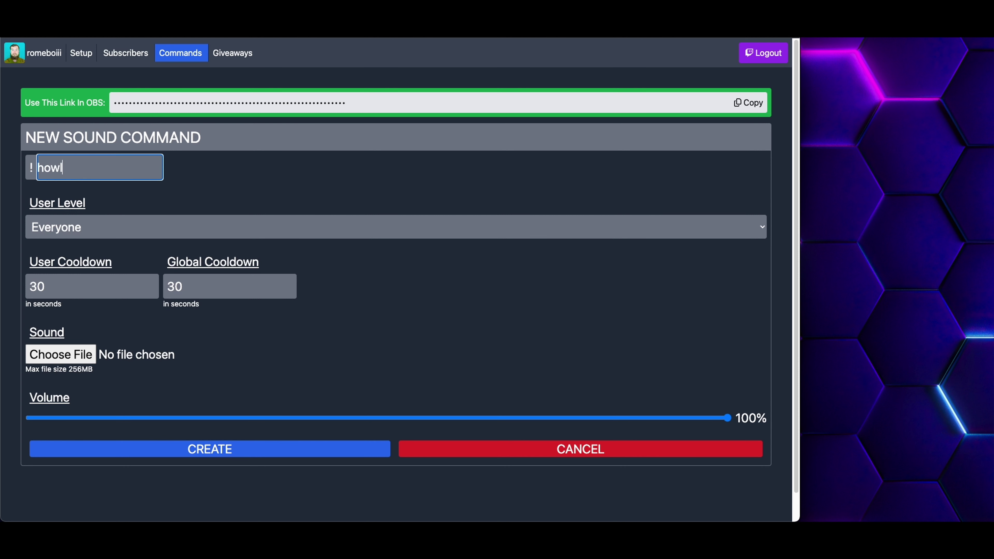
click(186, 182)
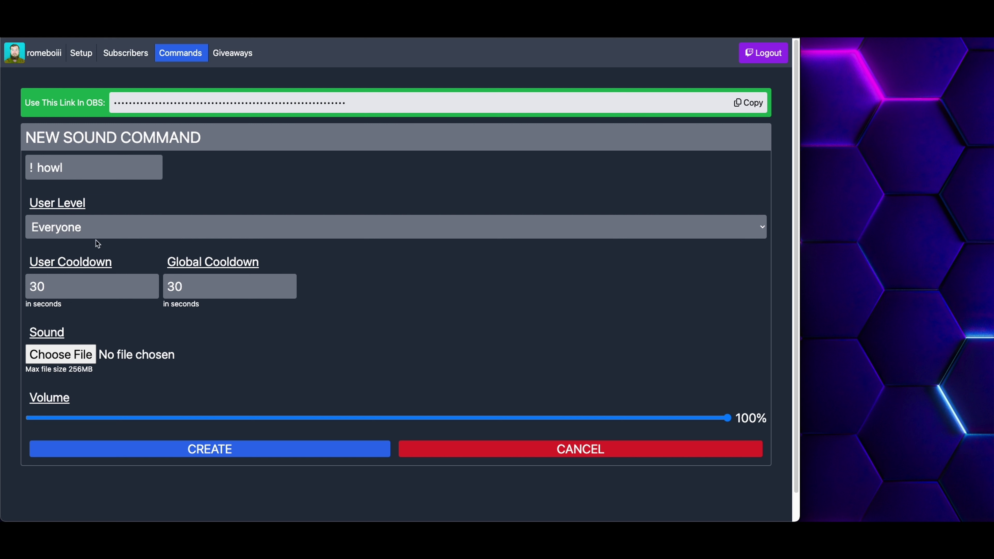
Upload beacon.MP3 from the stream folder's sounds subfolder as the howl command's sound.
click(109, 354)
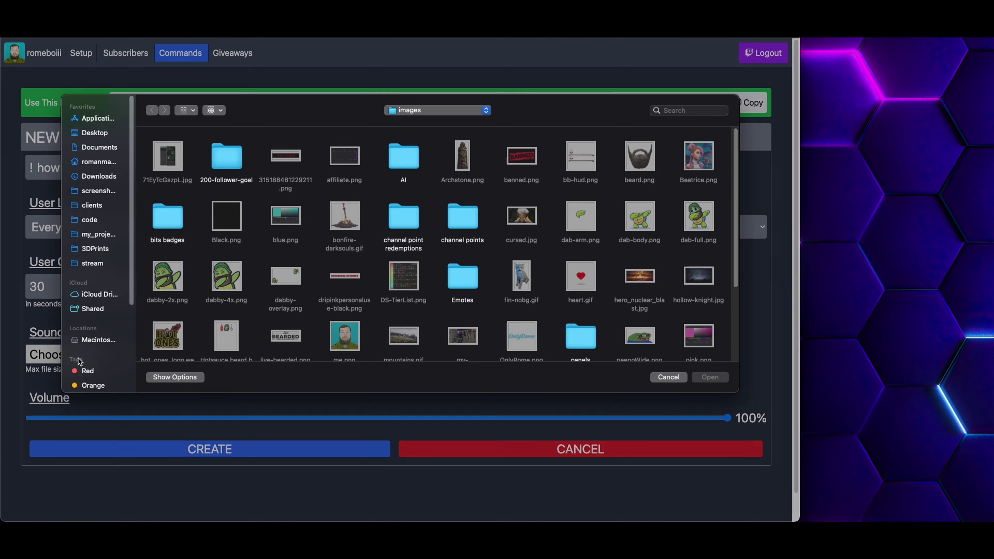
click(108, 271)
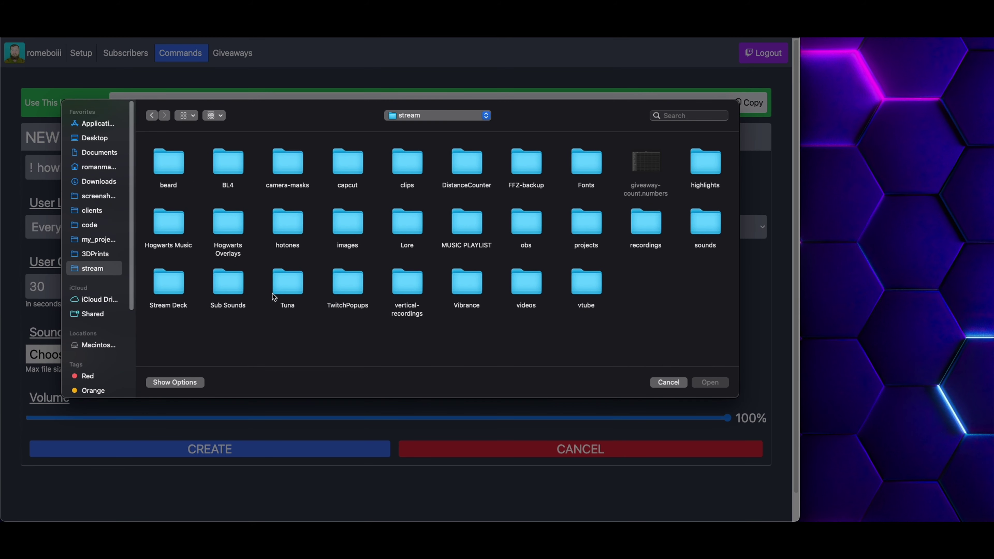
double_click(707, 227)
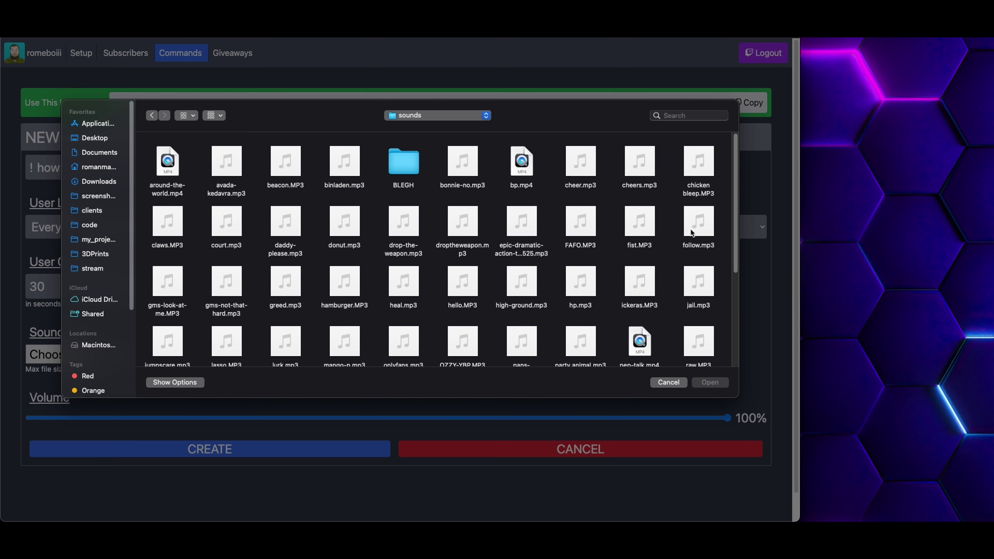
click(302, 172)
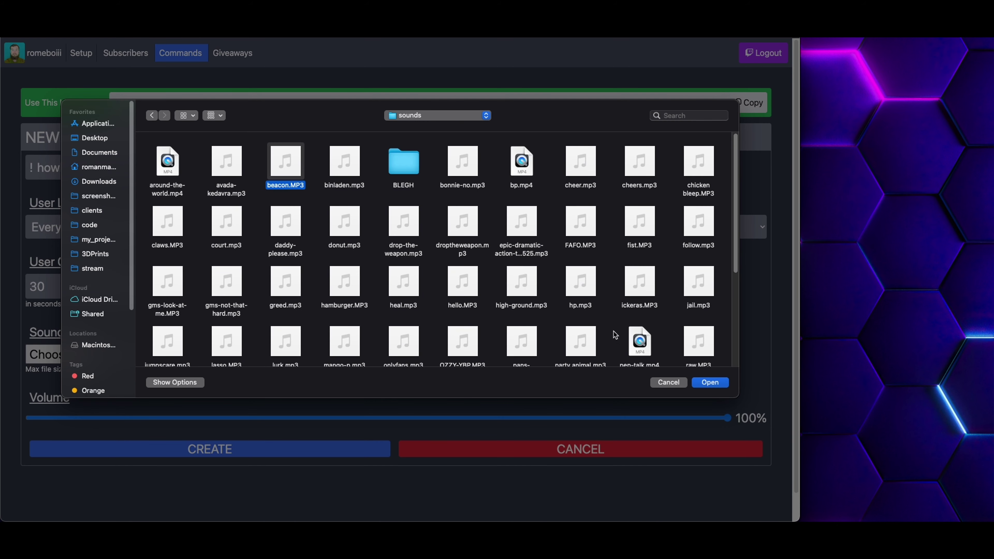
click(700, 382)
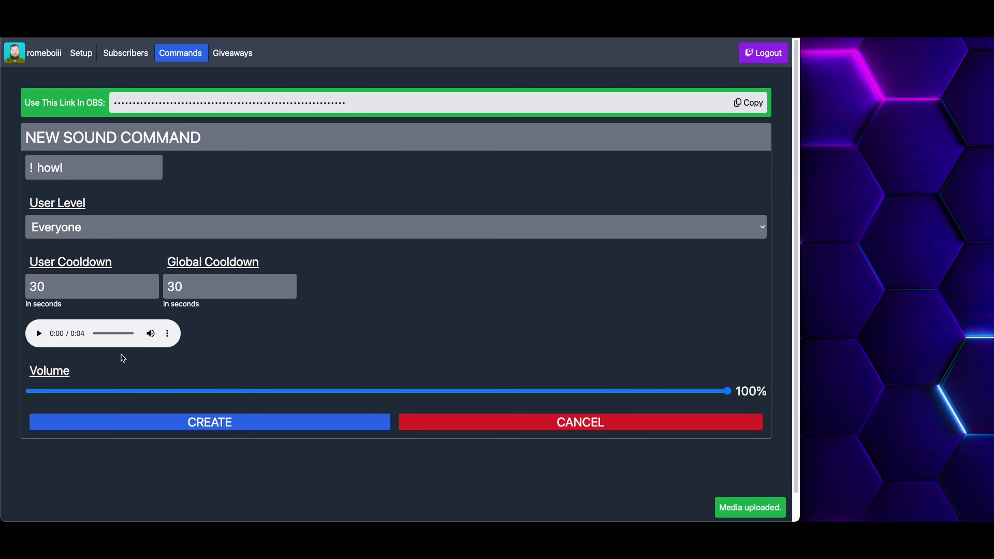
Set the howl sound's volume to 30% and create the command.
drag(588, 392, 273, 395)
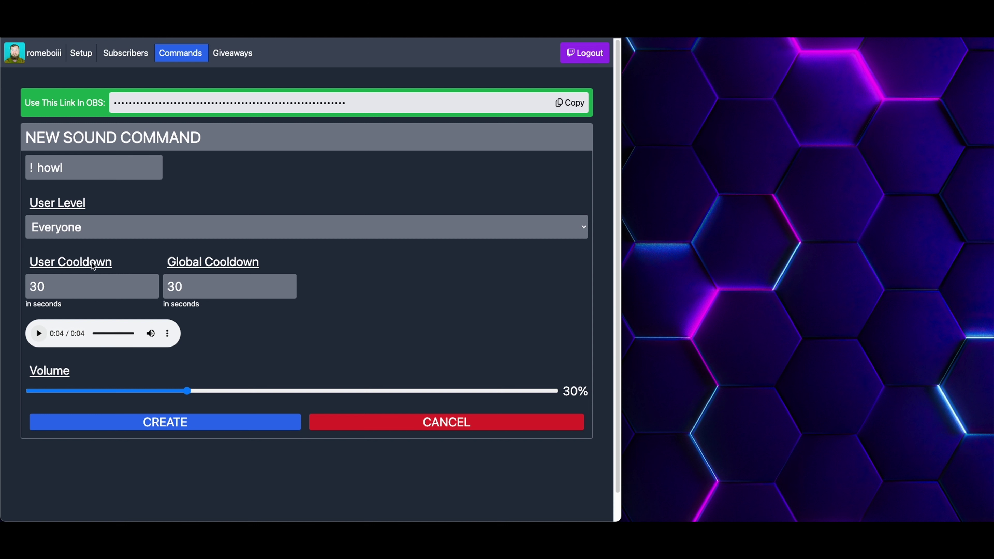
click(164, 423)
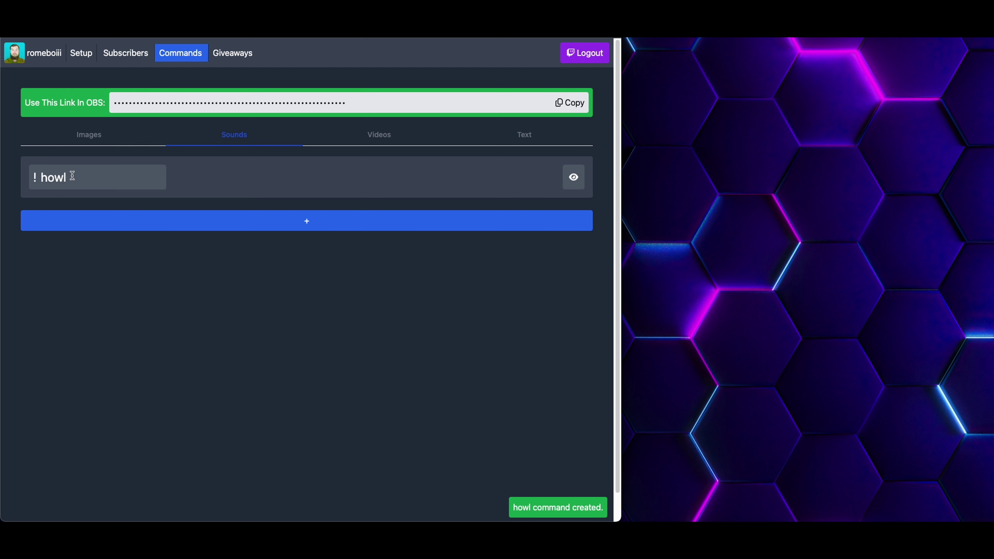
click(574, 178)
click(574, 178)
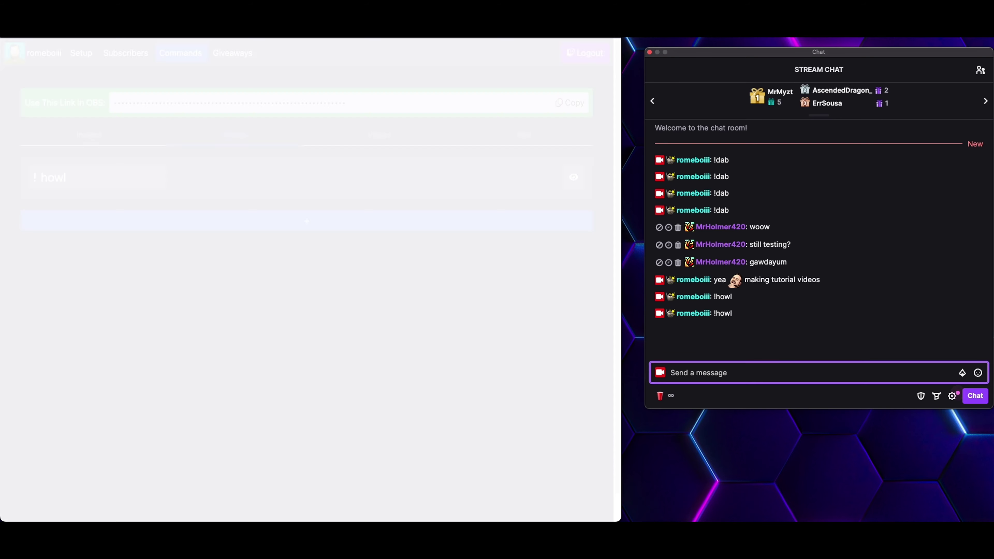
Start a new video command and name it dog.
click(606, 339)
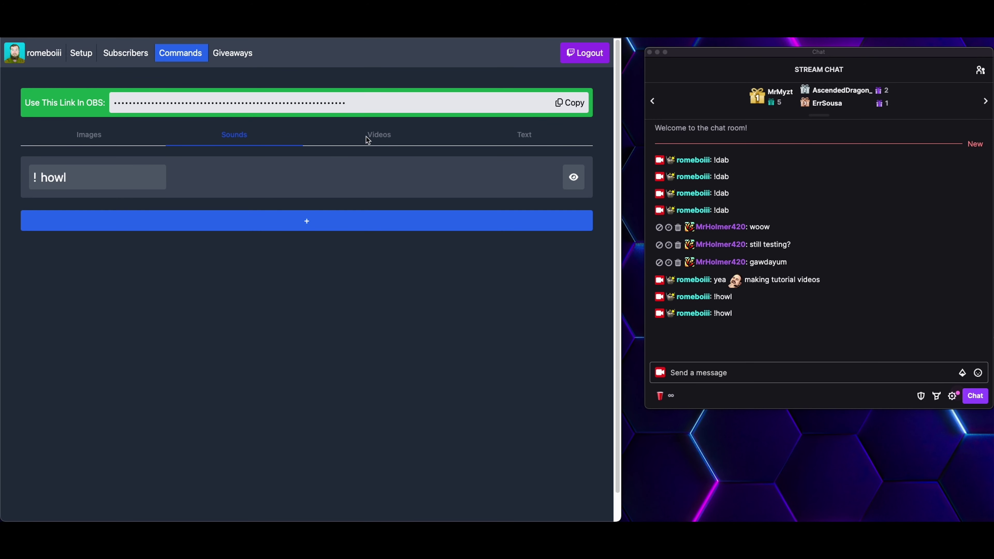
click(378, 136)
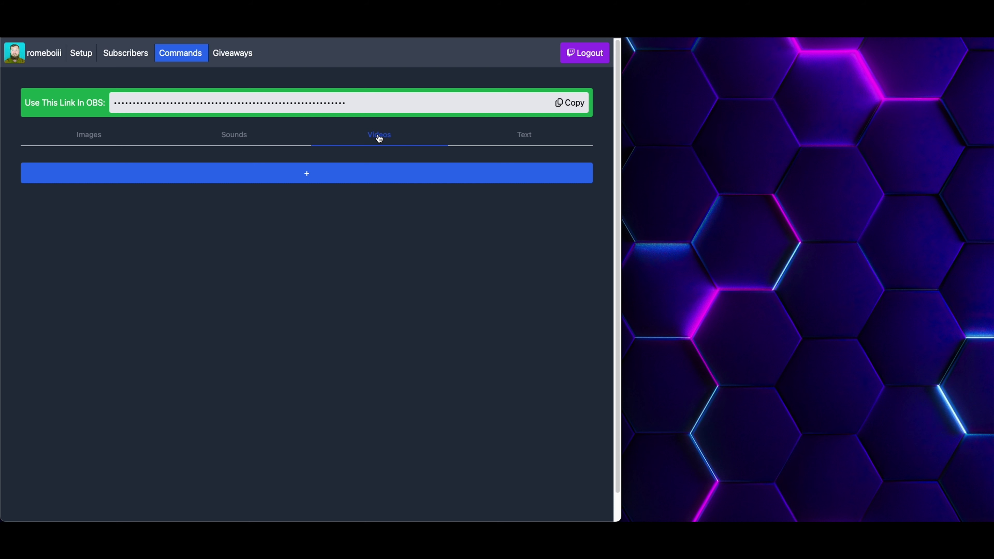
click(339, 173)
click(103, 173)
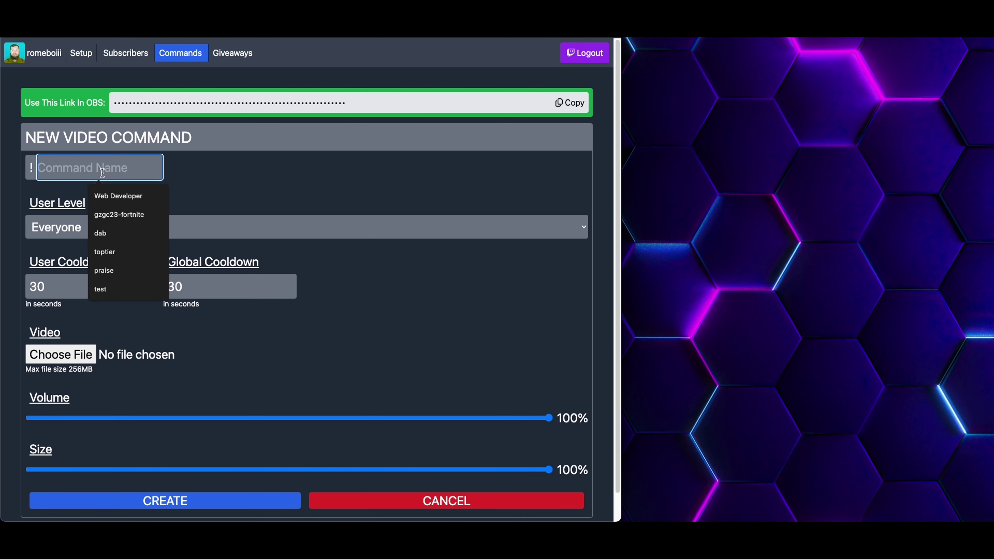
text(dog)
click(263, 199)
Upload 50-bits.mp4 from the stream folder's videos subfolder as the dog command's video.
scroll(124, 214, down, 2)
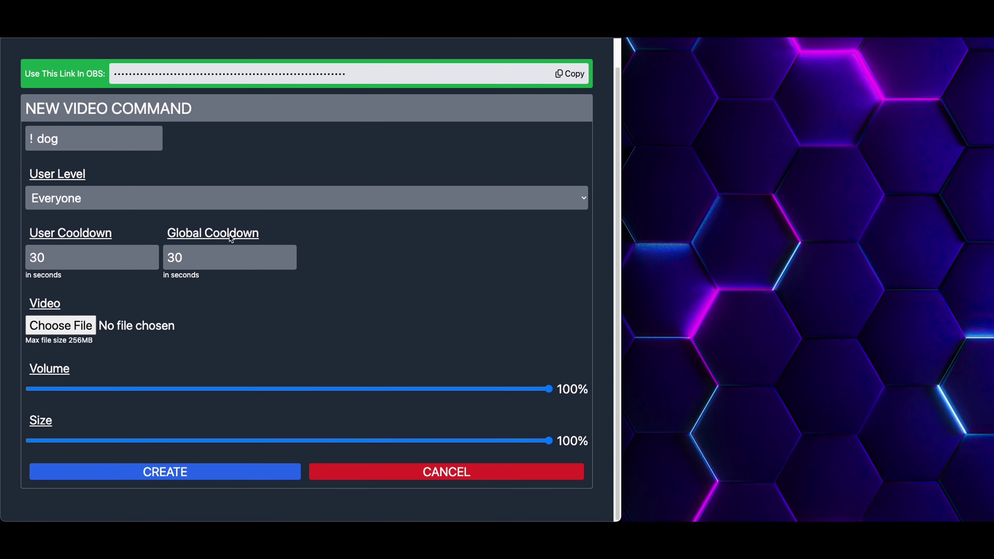
click(60, 325)
click(34, 268)
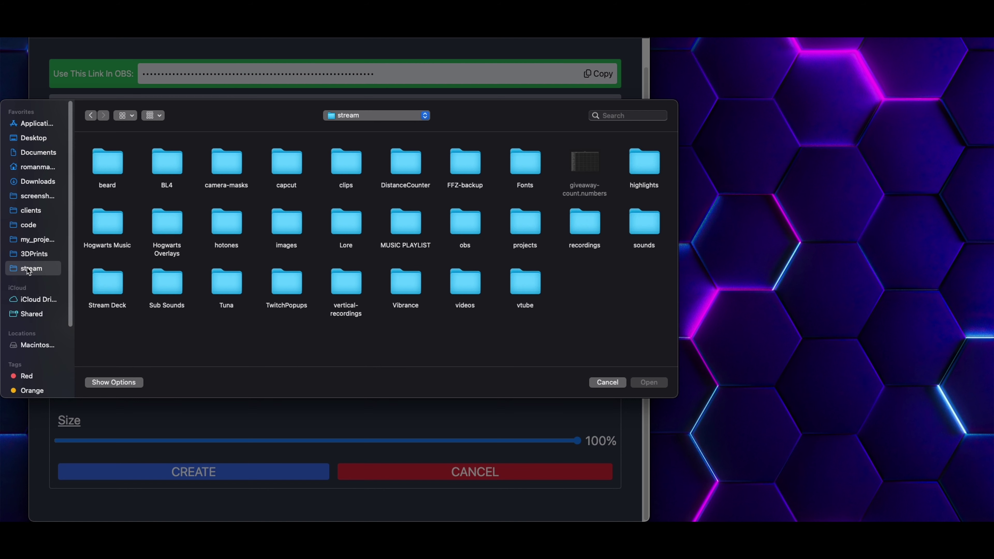
click(472, 281)
double_click(471, 278)
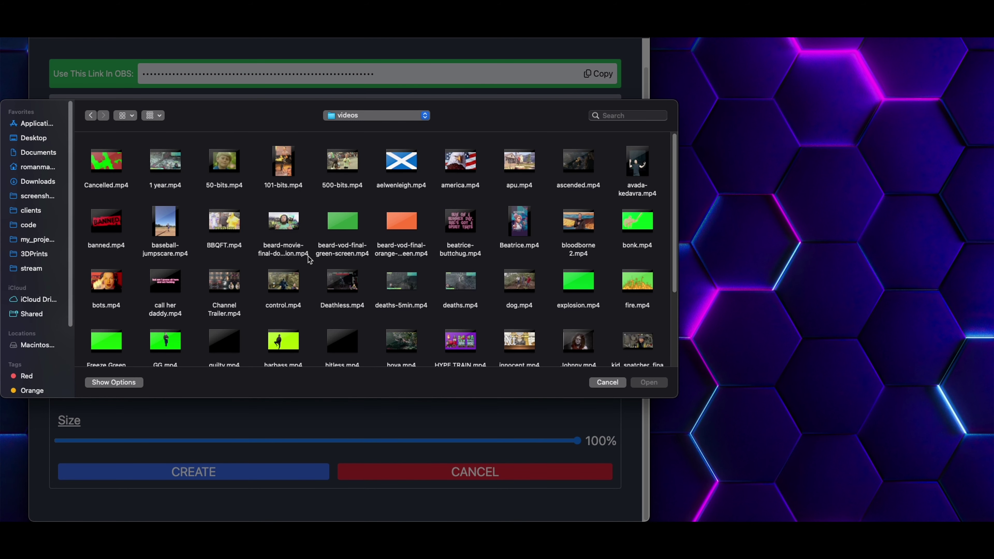
click(236, 164)
click(657, 382)
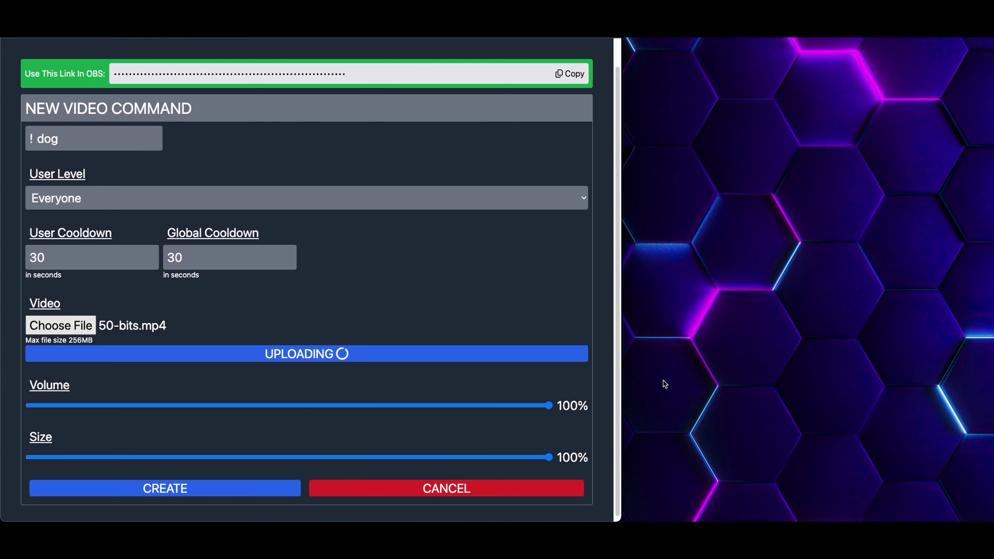
Set the dog video's volume to 50% and size to 40%, and preview the clip.
scroll(111, 350, down, 2)
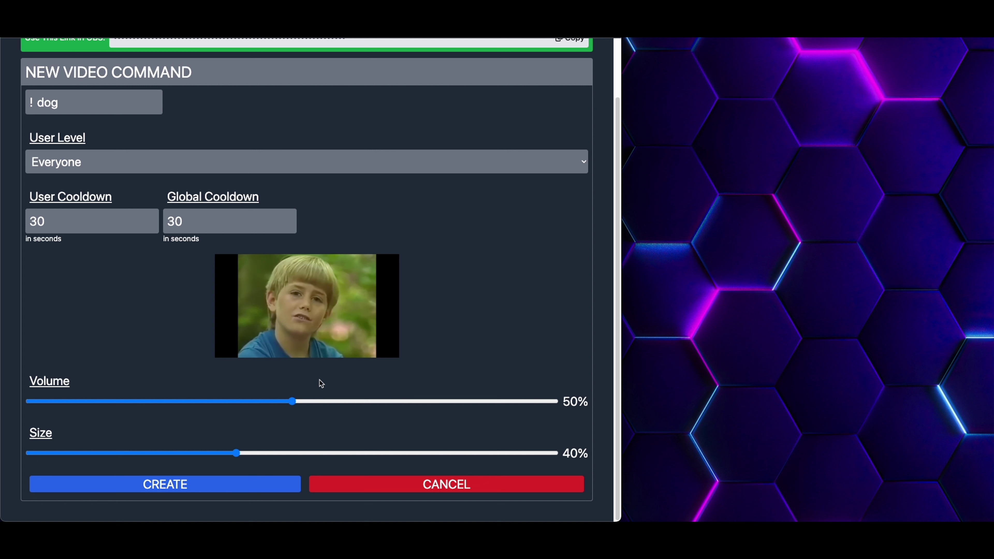
mouse_move(40, 304)
click(38, 333)
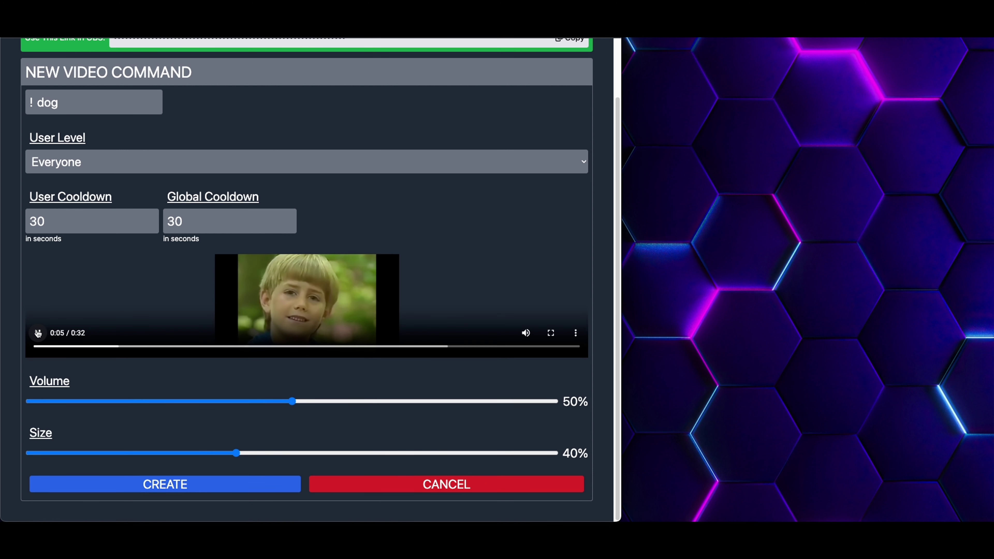
Create the dog command and test it by sending !dog in the stream chat.
click(179, 485)
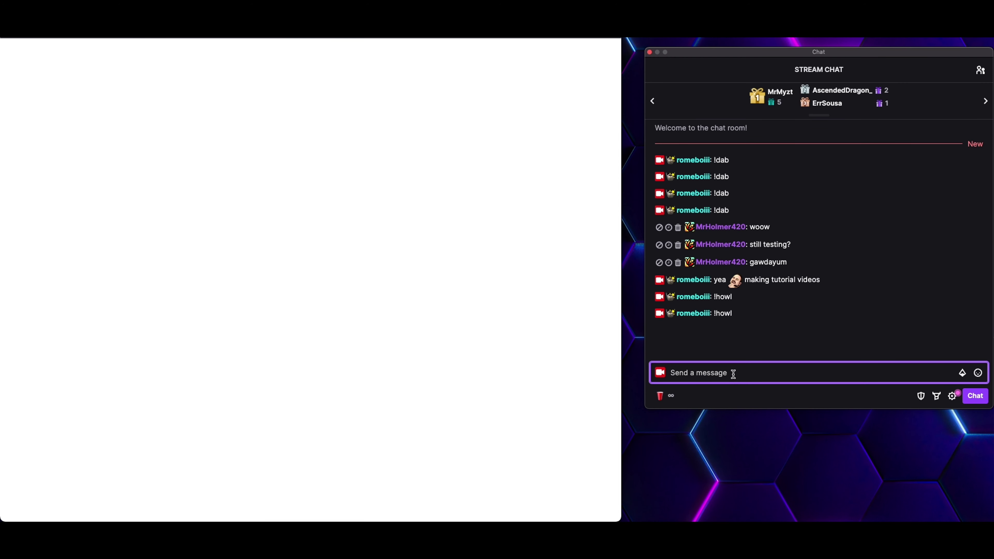
text(!dog)
key(Return)
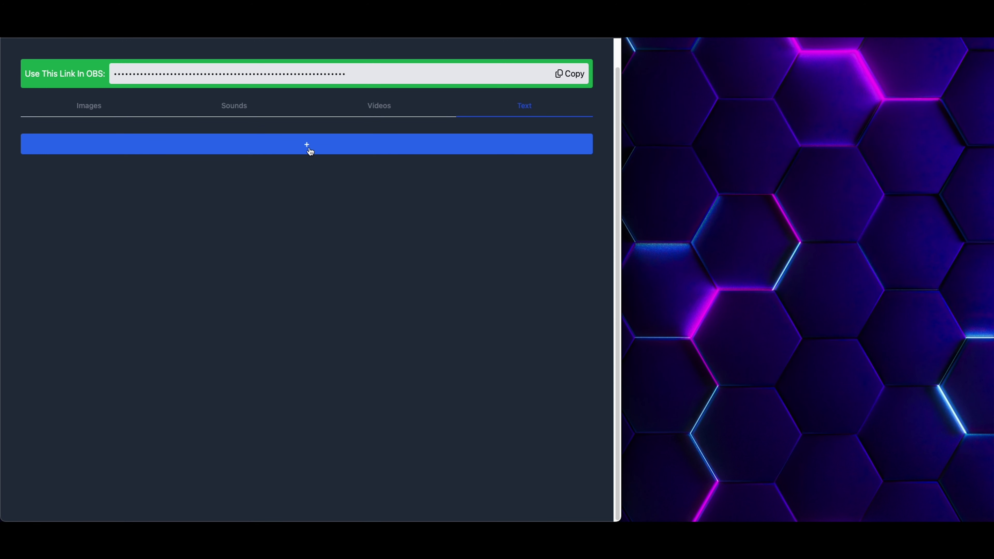
Start a new text command and name it shout.
click(309, 149)
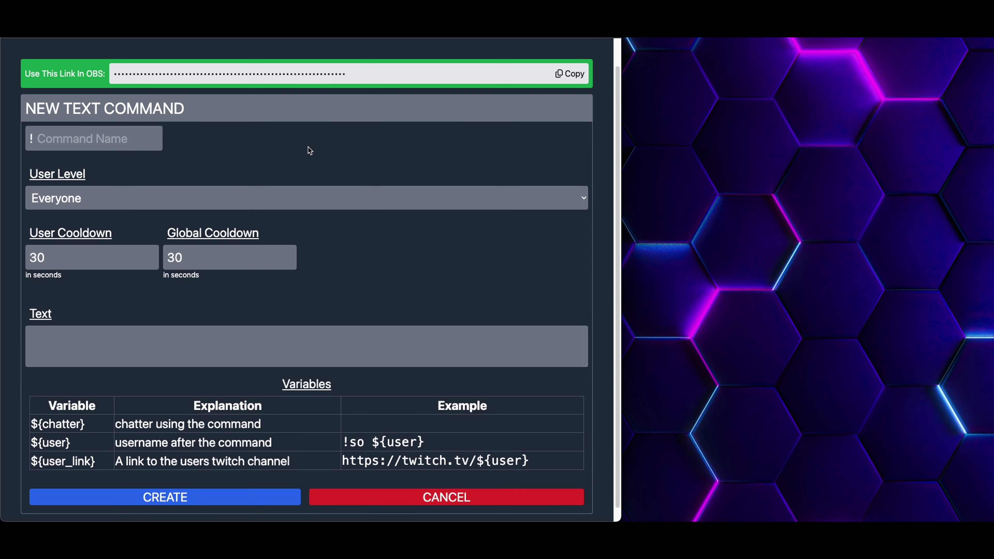
click(66, 142)
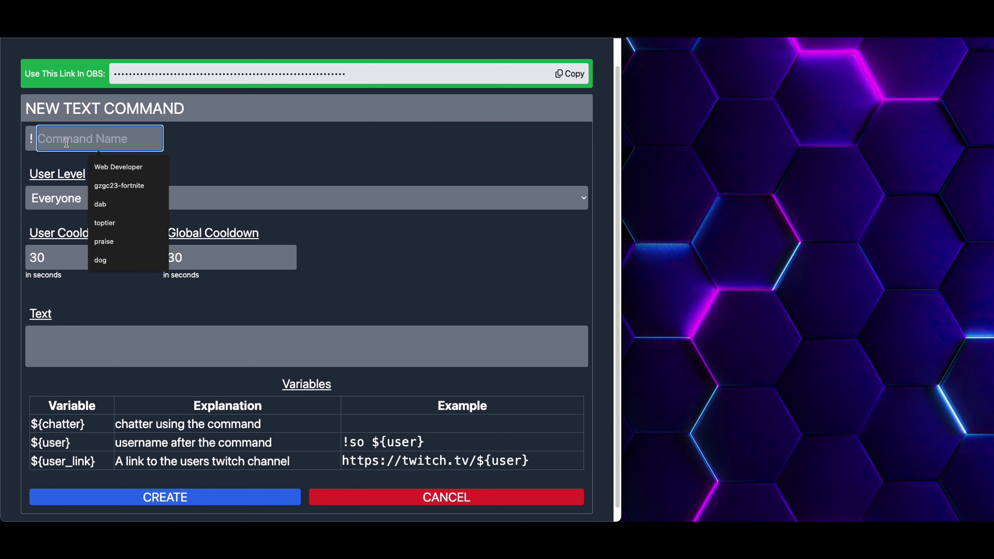
text(shout)
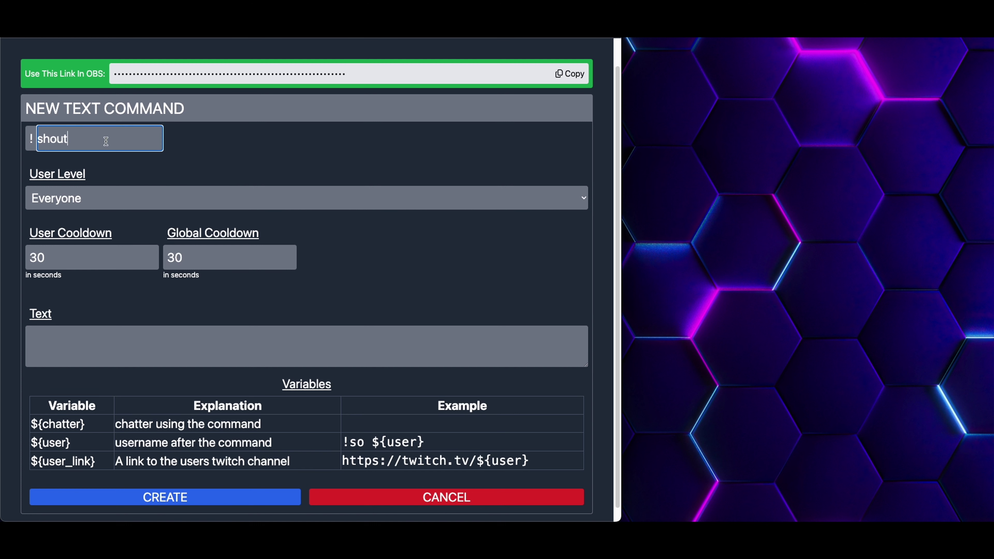
click(194, 139)
click(39, 138)
drag(39, 138, 78, 138)
click(191, 141)
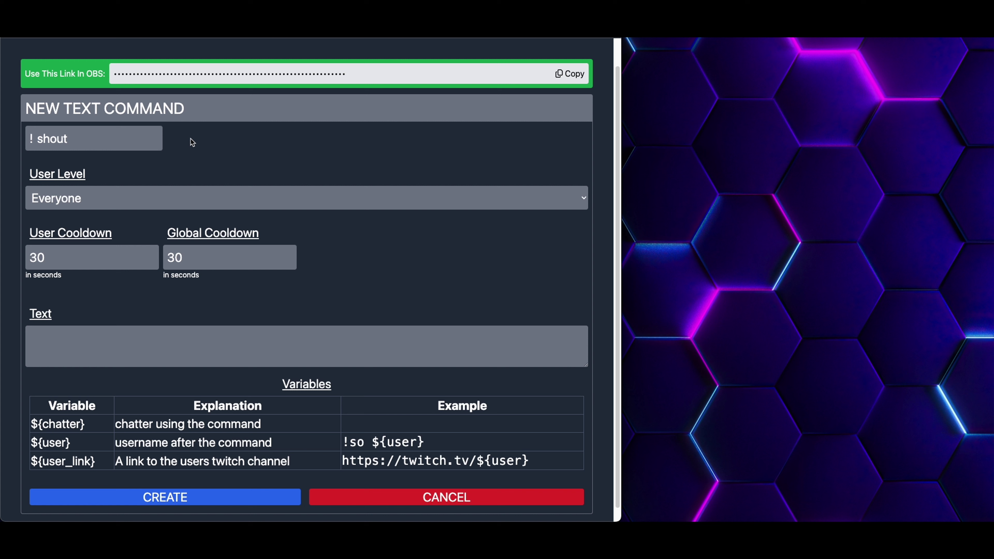
Restrict the shout command's user level to Moderator.
click(83, 196)
click(86, 250)
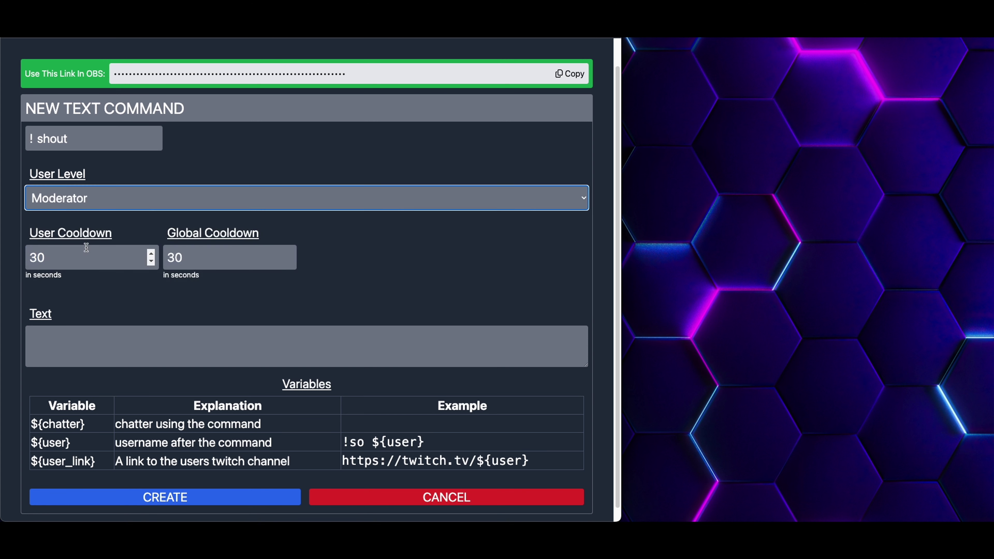
click(259, 154)
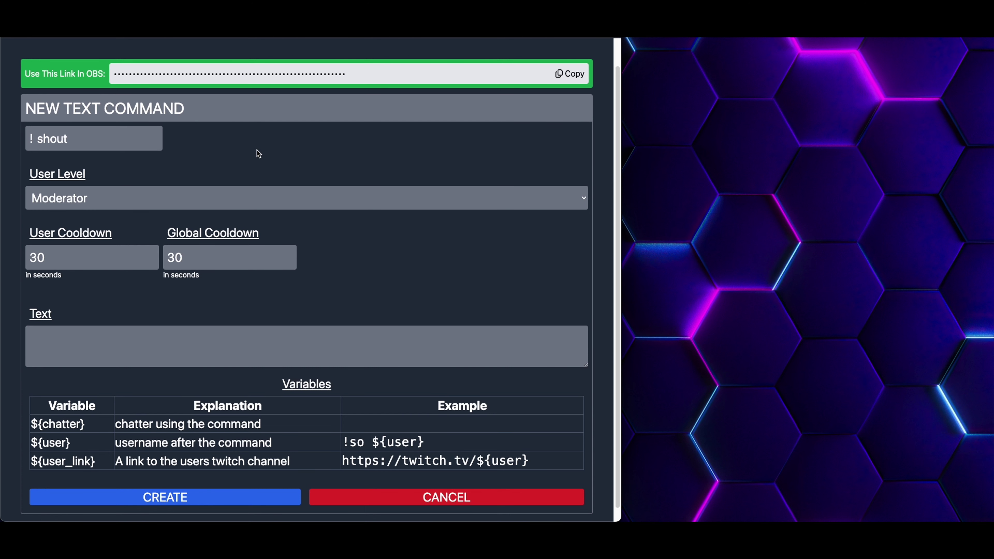
Examine the text command variables ${chatter}, ${user} and ${user_link} along with their explanations and examples.
scroll(258, 154, down, 1)
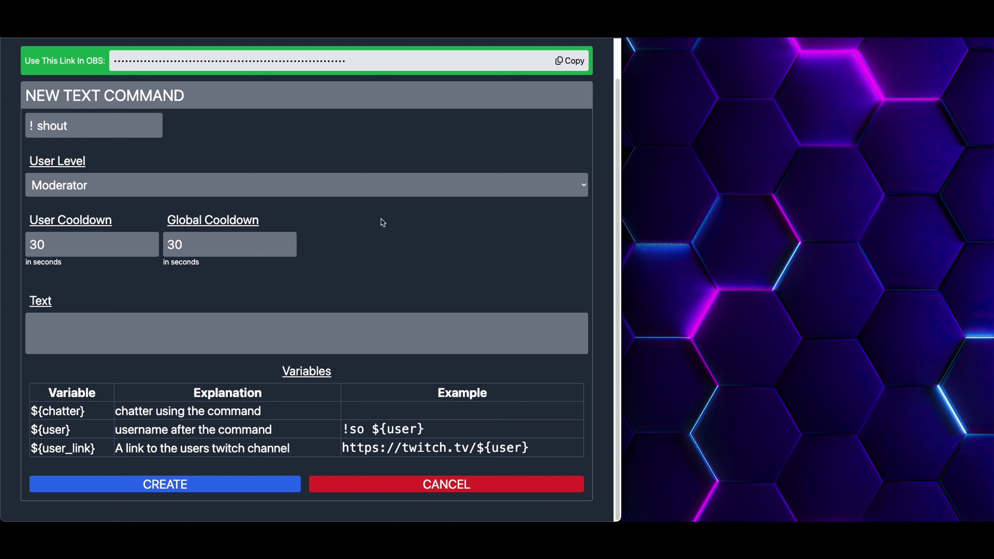
click(38, 334)
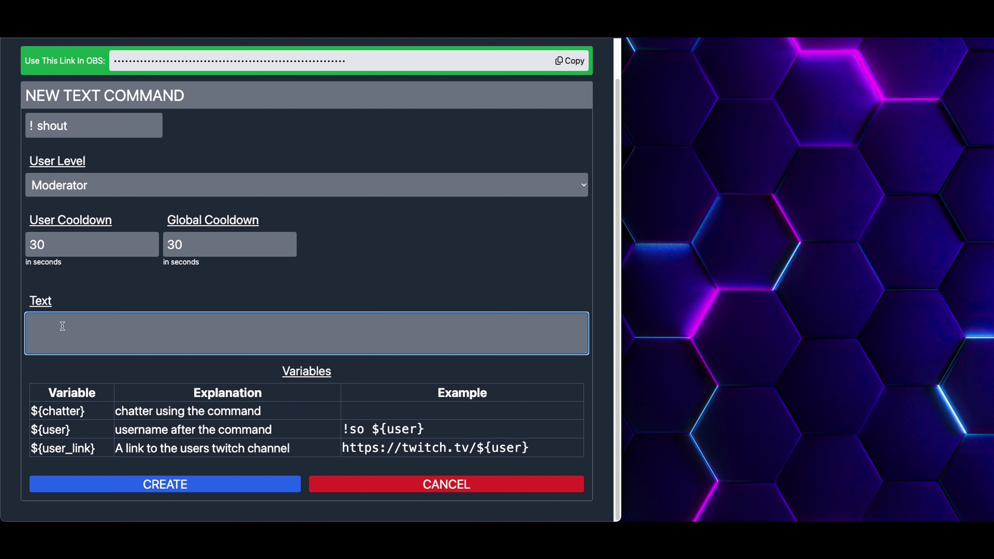
key(super+Tab)
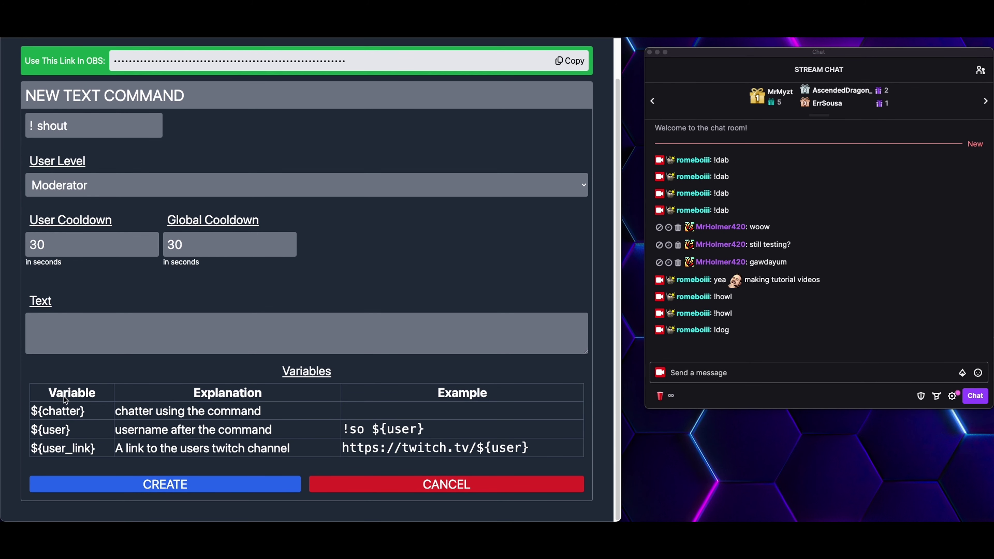
click(90, 415)
drag(35, 410, 100, 409)
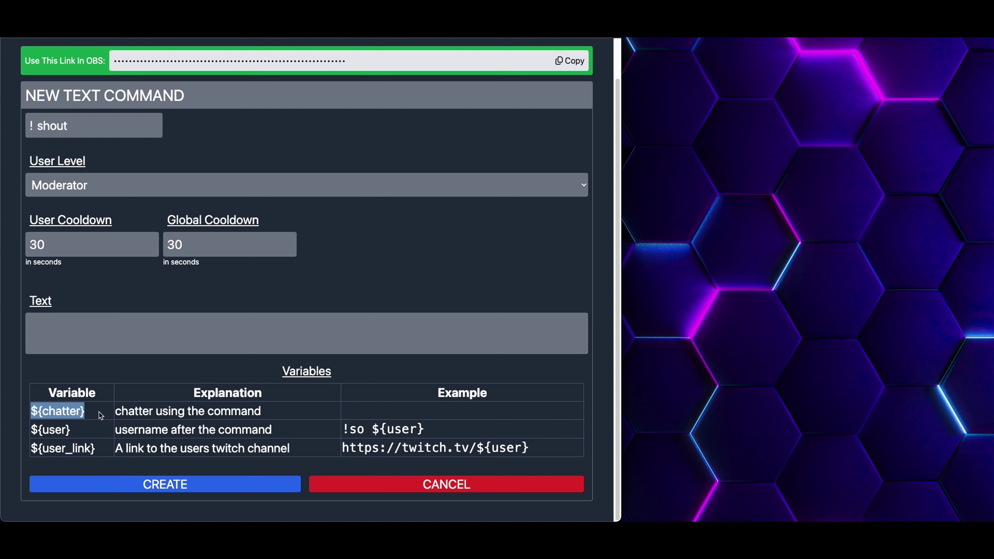
drag(94, 414, 20, 414)
click(34, 413)
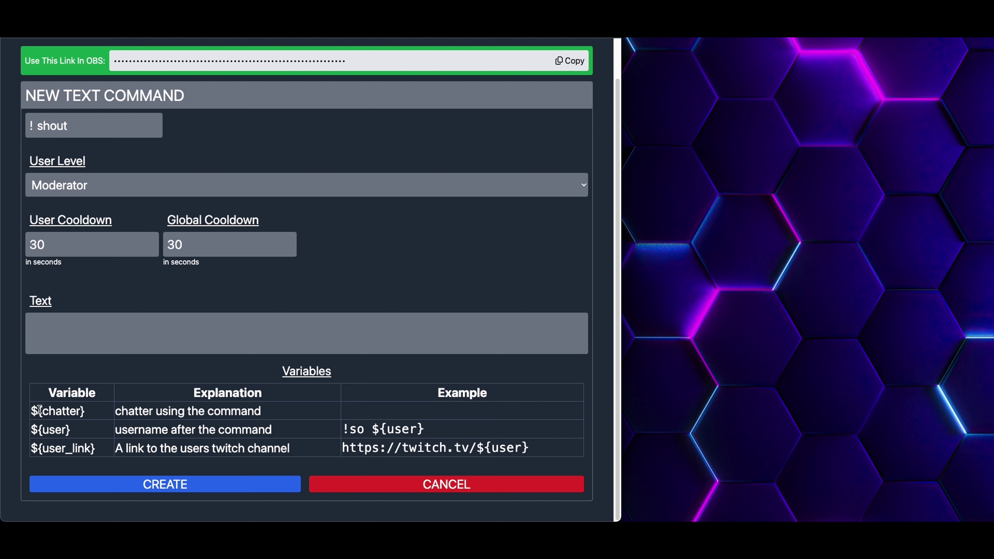
drag(30, 431, 80, 438)
click(80, 438)
drag(342, 431, 432, 430)
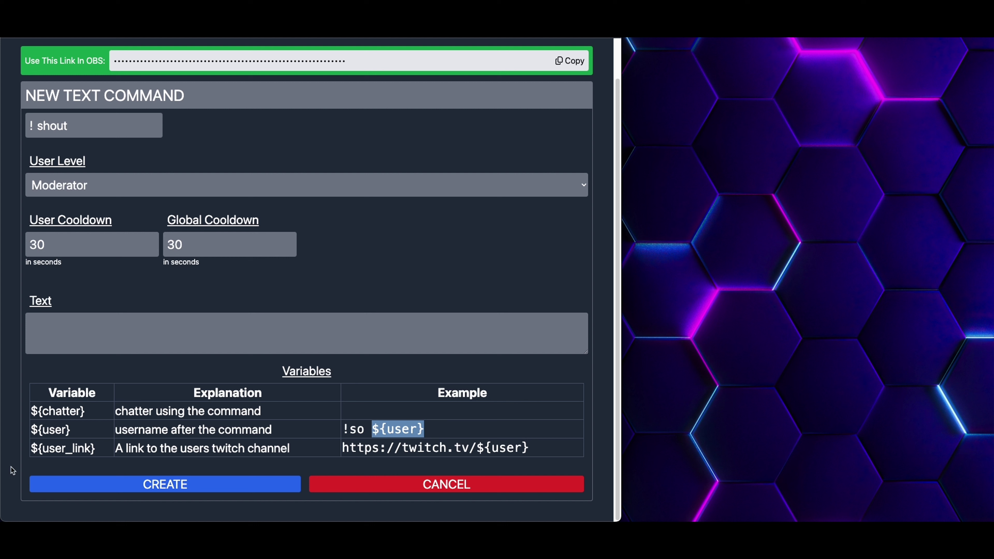
drag(34, 450, 98, 451)
drag(343, 448, 530, 453)
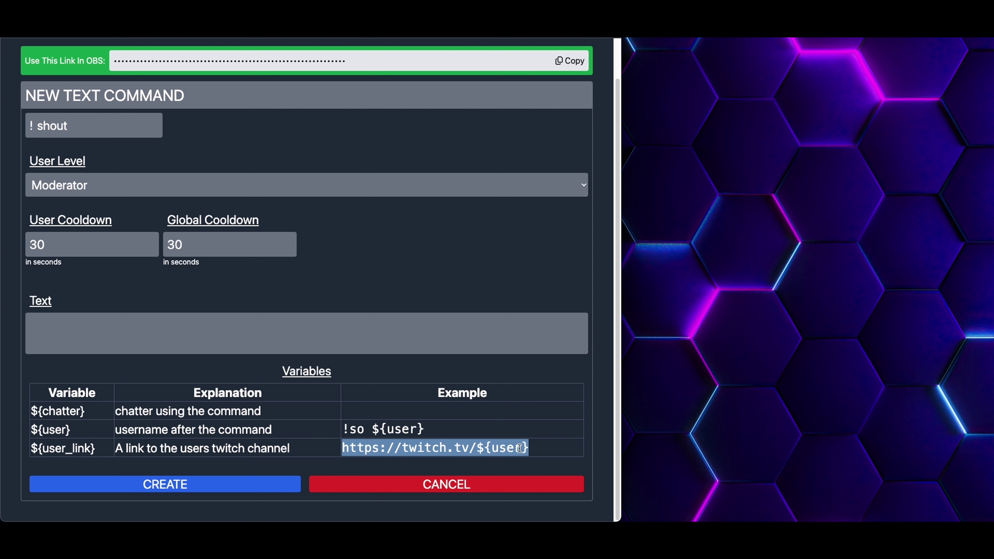
click(422, 442)
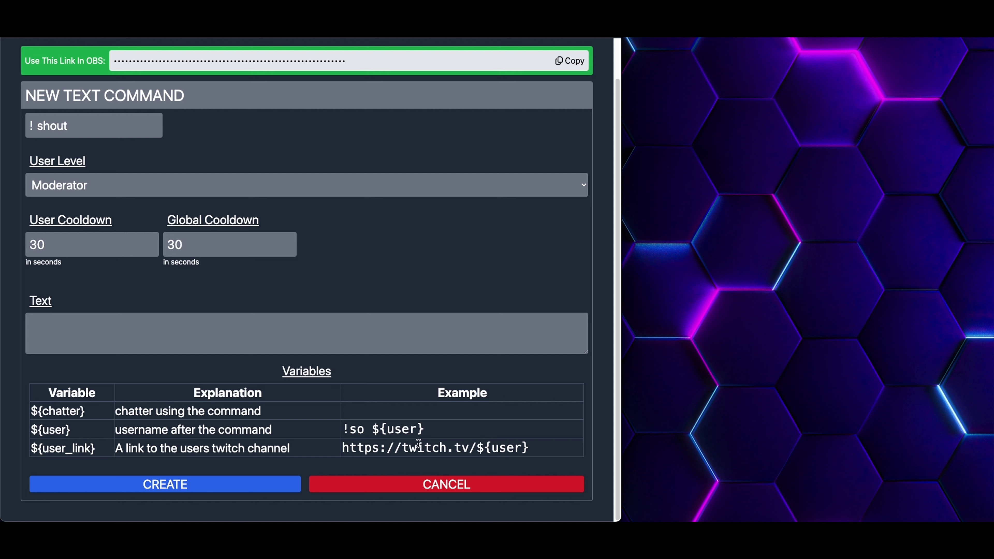
Set the shout command's text to "Please join me in following ${user}. You can find them at ${user_link}." and create the command.
click(146, 342)
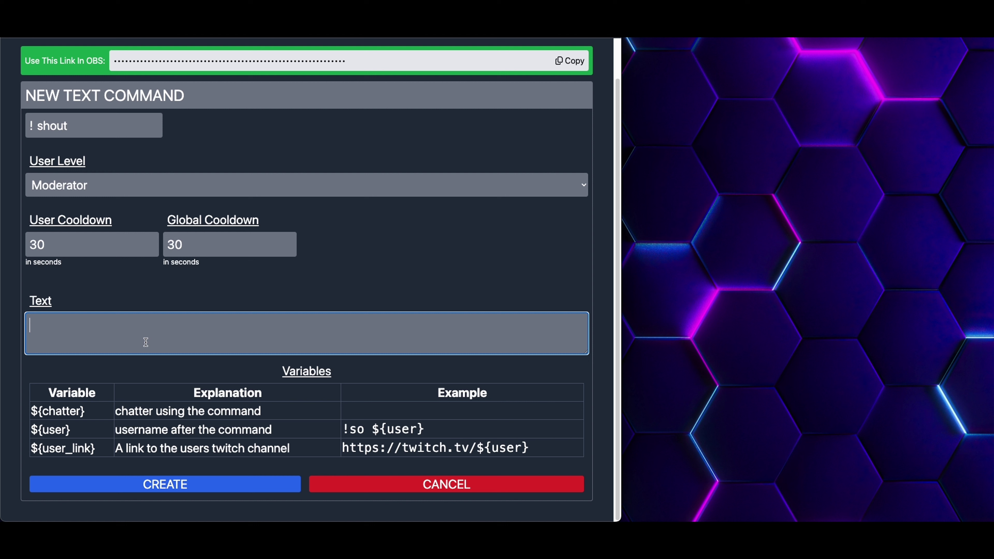
text(Plea)
key(BackSpace)
key(BackSpace)
text(ease join me in following)
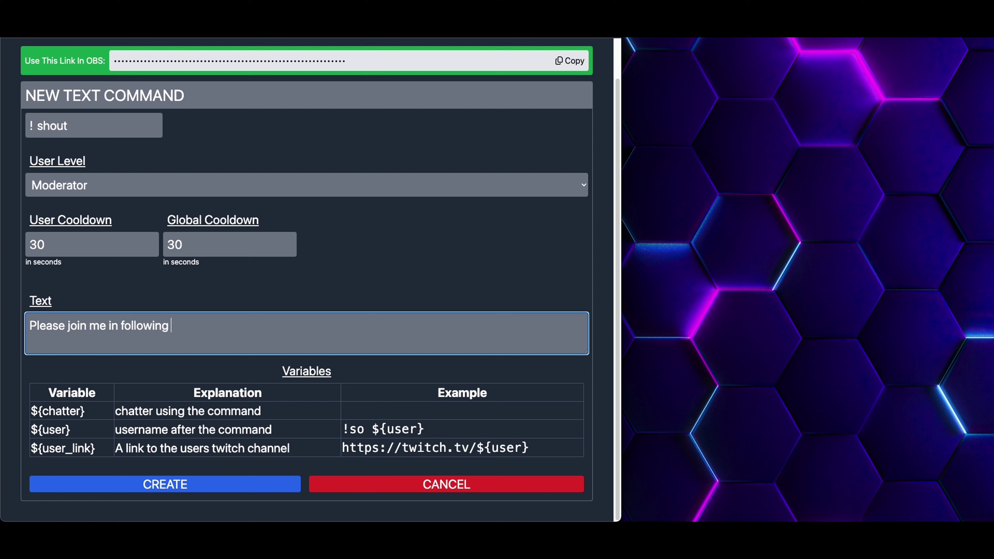
text( ${user}. You can find)
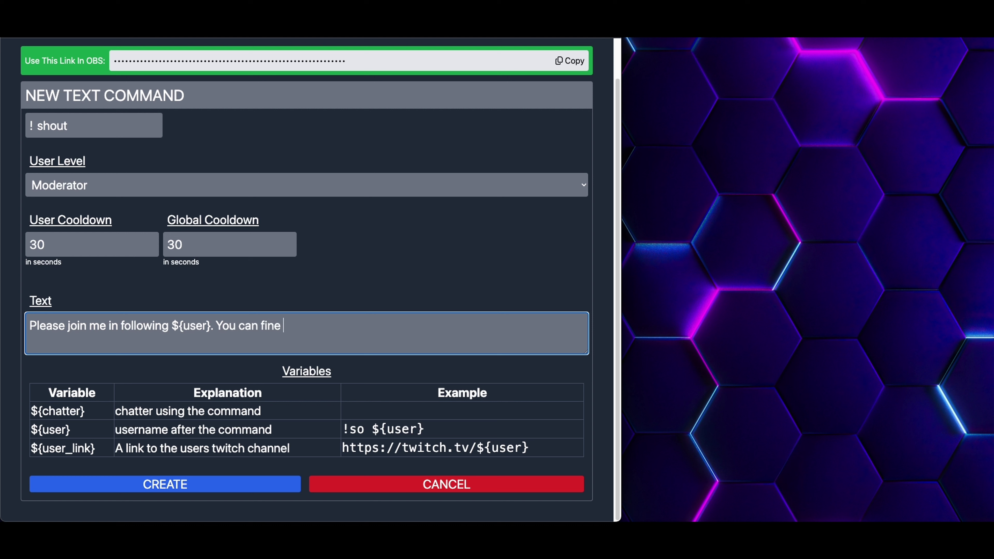
text( them at ${us)
key(BackSpace)
key(BackSpace)
text(user_link)
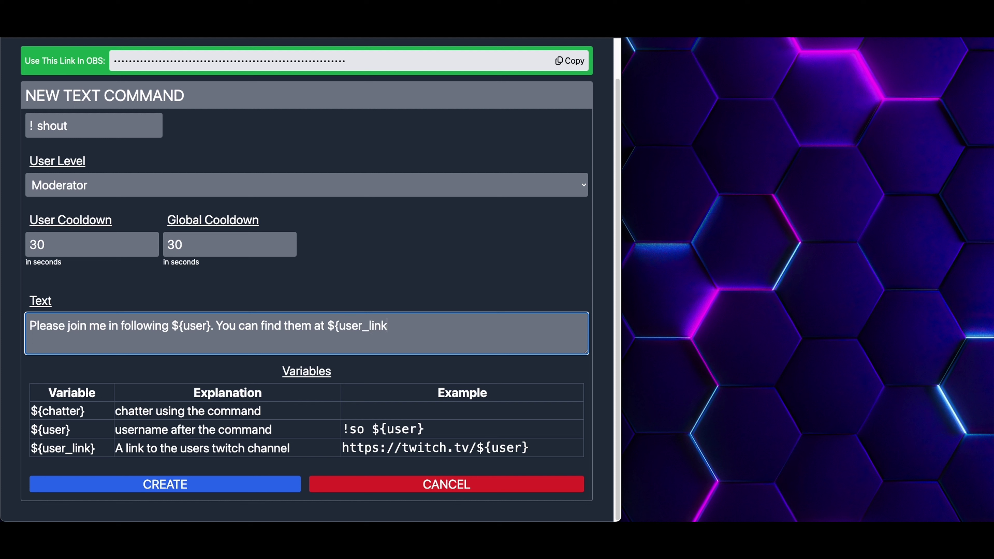
text(}.)
click(198, 488)
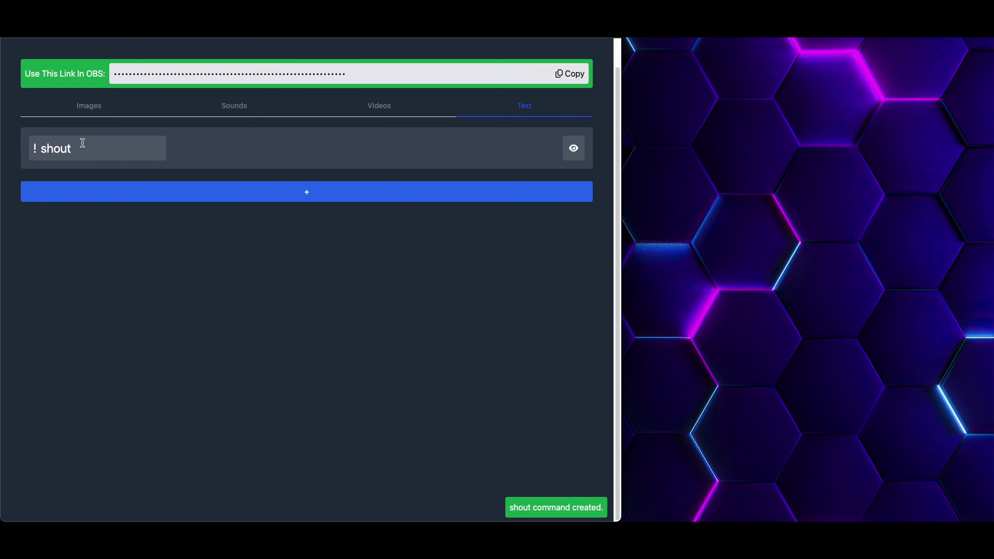
Compare the ${user} and ${user_link} variables in the shout command's text with the message posted in the stream chat.
key(super+Tab)
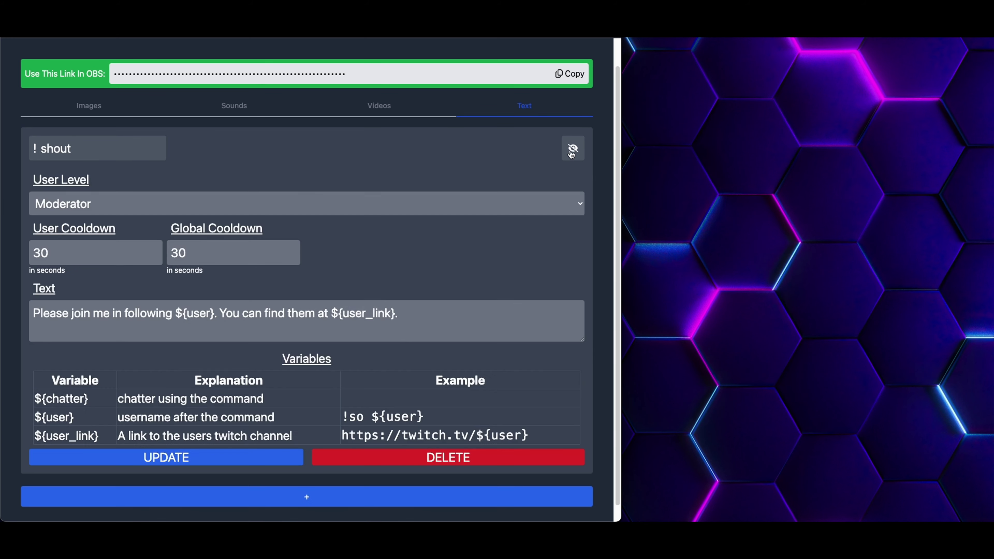
scroll(534, 303, down, 1)
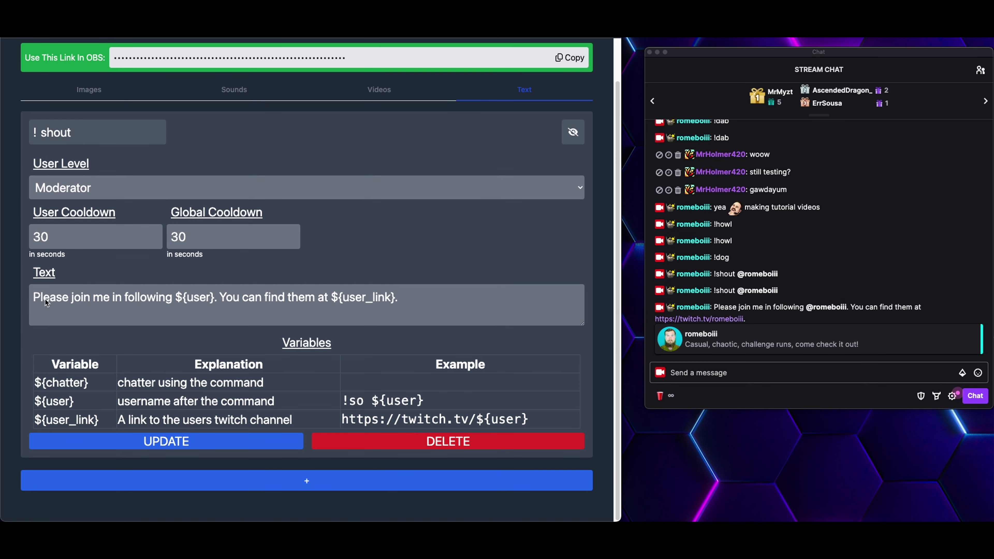
drag(34, 297, 217, 297)
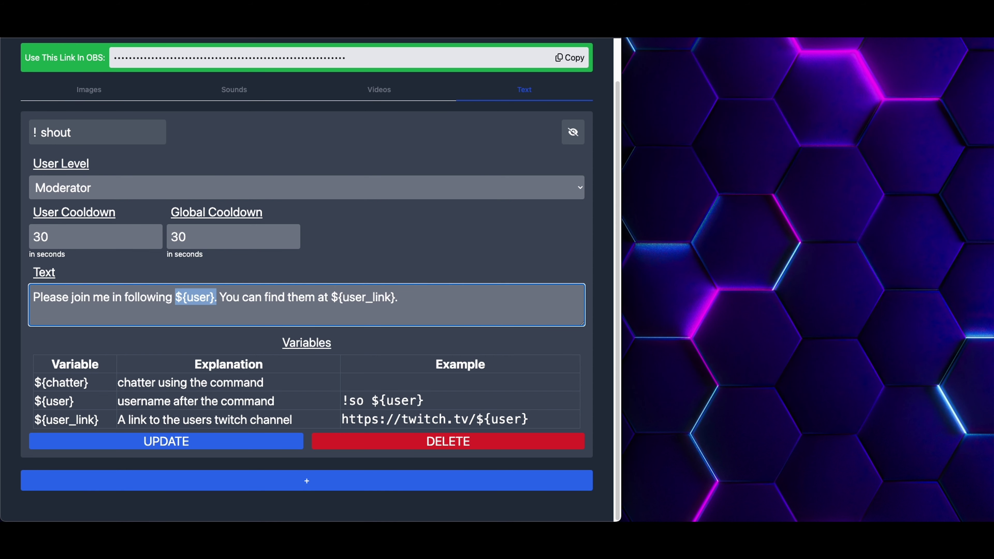
key(super+Tab)
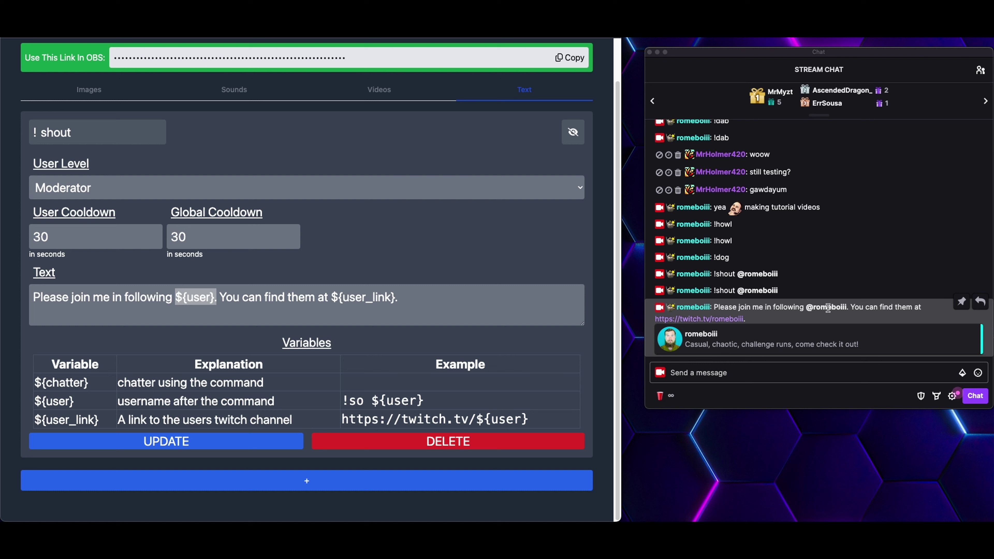
mouse_move(664, 320)
Send !shout with a mention of another chatter in the stream chat to test the command.
click(759, 379)
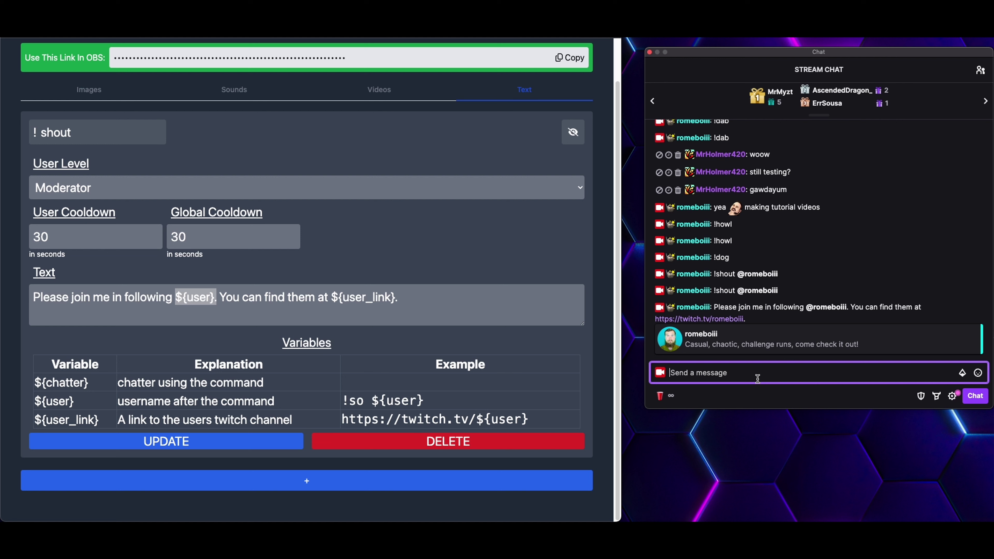
text(@shout)
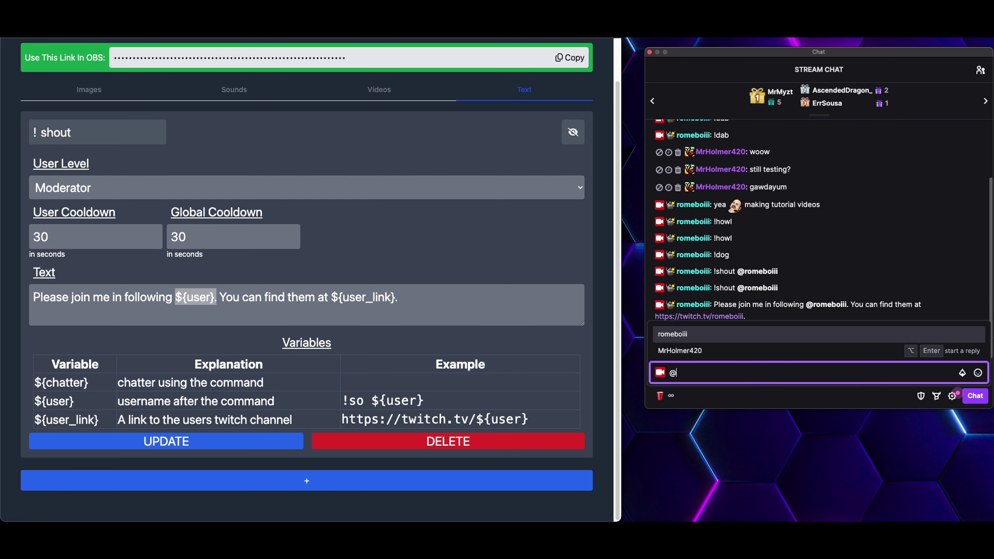
key(BackSpace)
key(BackSpace)
key(BackSpace)
key(BackSpace)
key(BackSpace)
key(BackSpace)
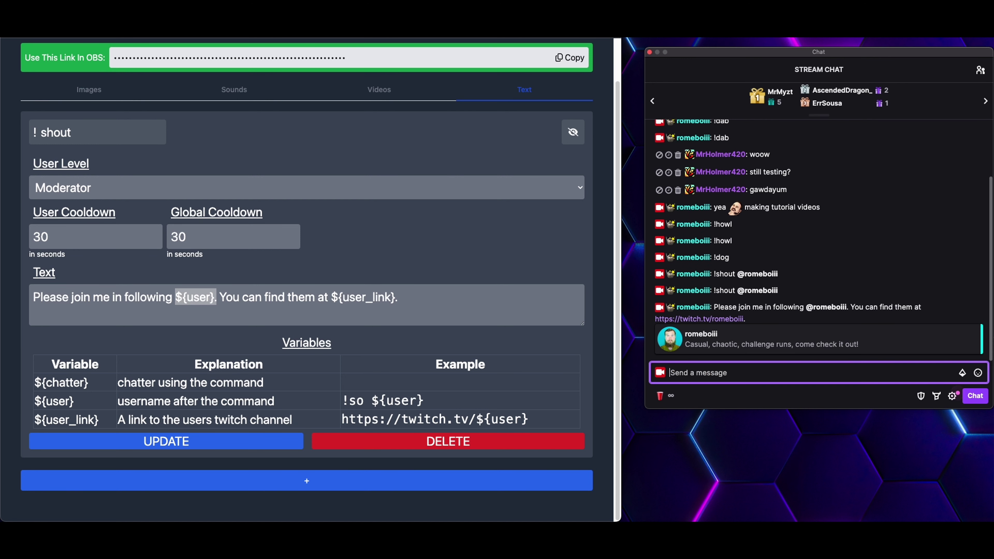
text(!shout)
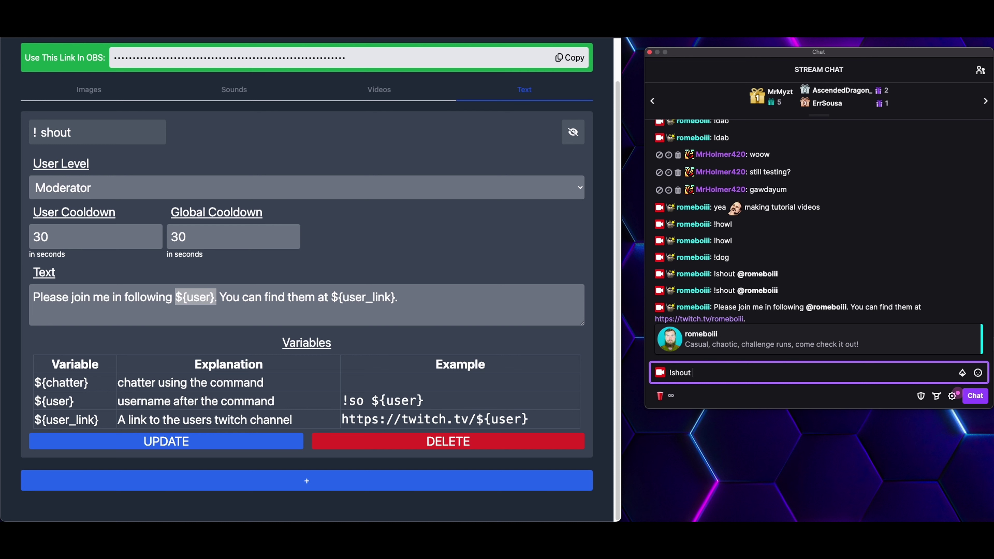
text( @m)
key(Tab)
key(Return)
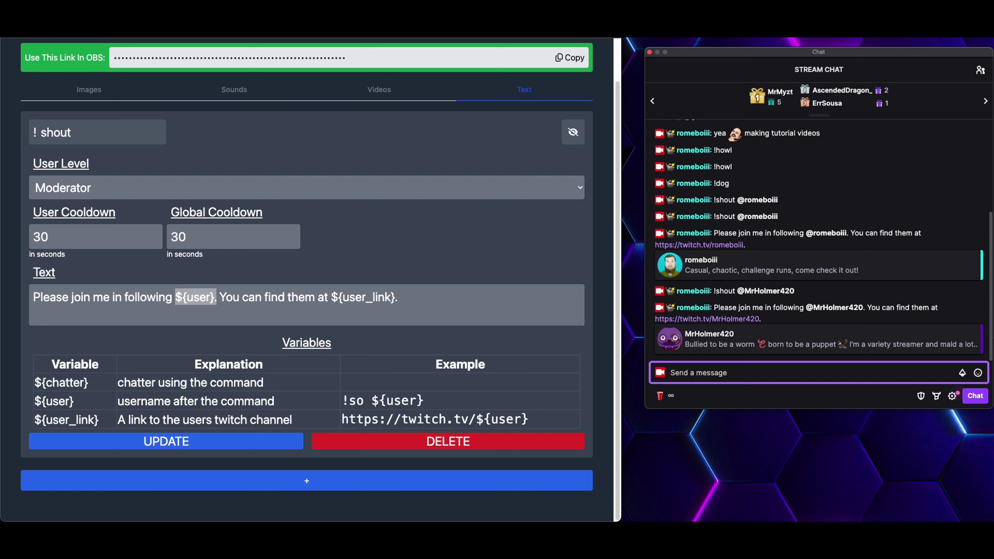
Examine the chatter mention in the latest !shout message and the chat reply below it.
click(740, 291)
drag(739, 291, 820, 293)
click(797, 292)
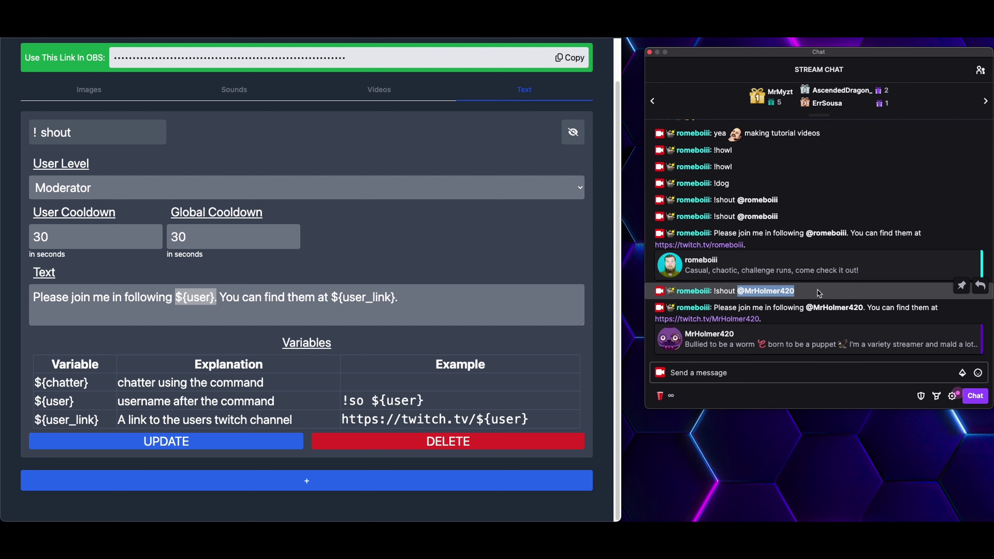
click(724, 293)
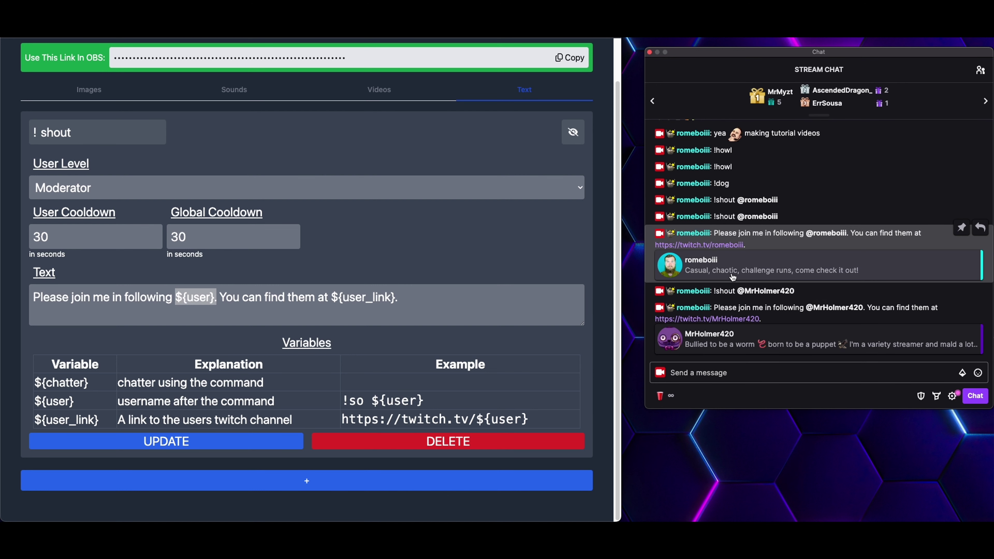
Collapse the shout command, start a new text command and name it hugs.
click(594, 173)
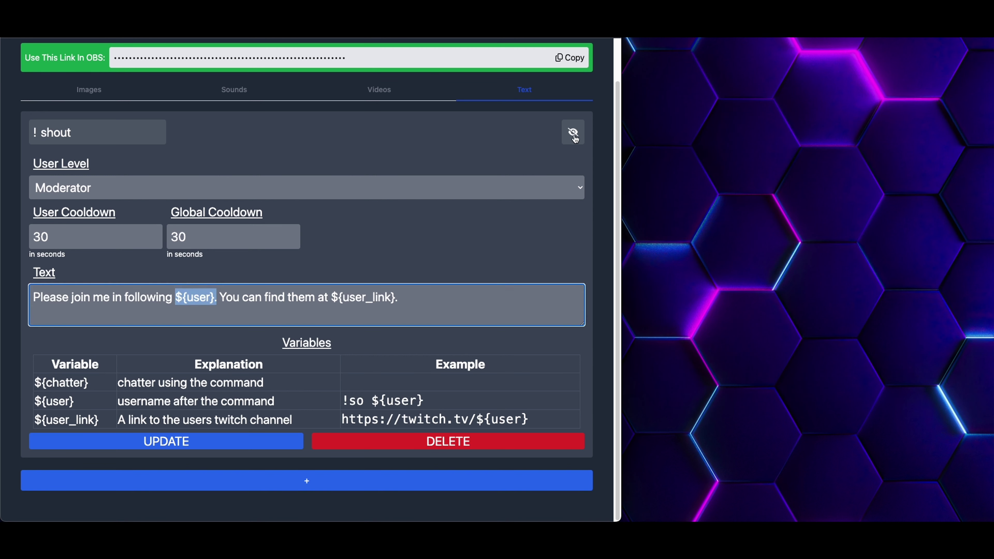
click(573, 135)
click(316, 192)
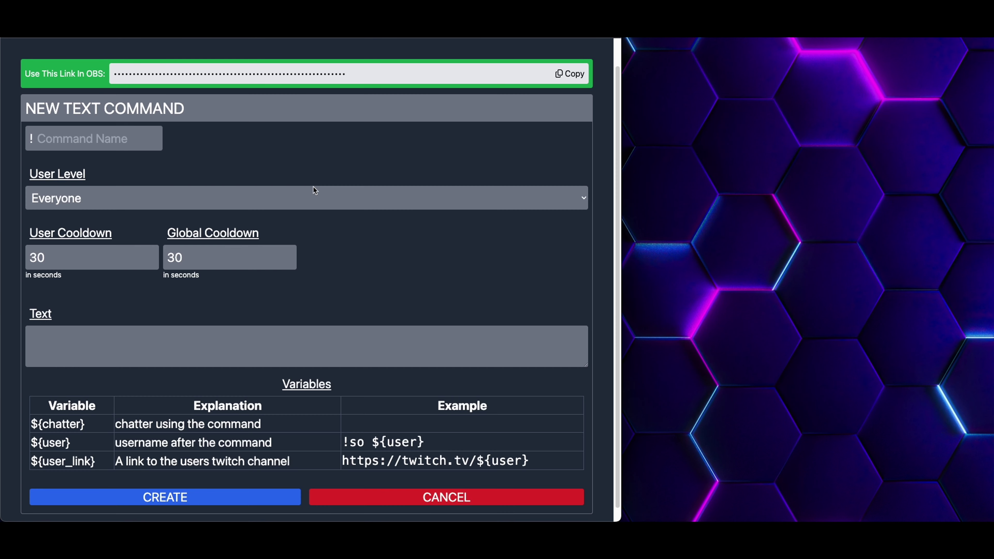
click(66, 140)
text(hugs)
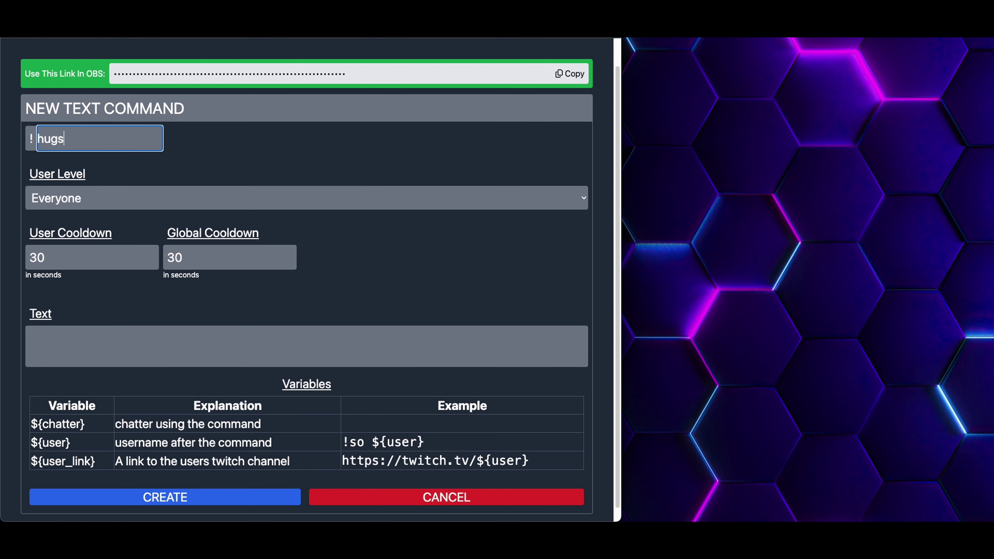
click(183, 159)
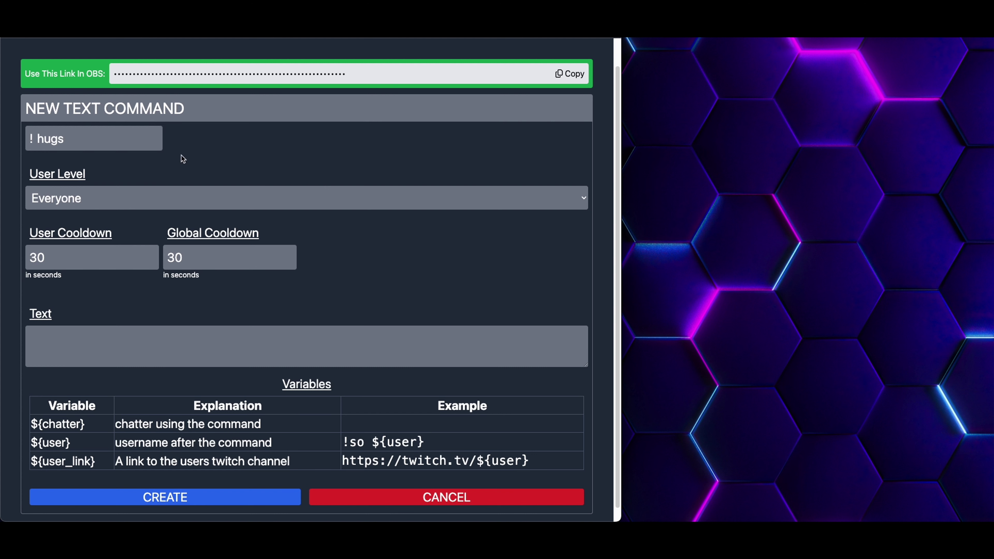
Set the hugs command's text to "${chatter} hugs ${user}" and create the command.
click(66, 355)
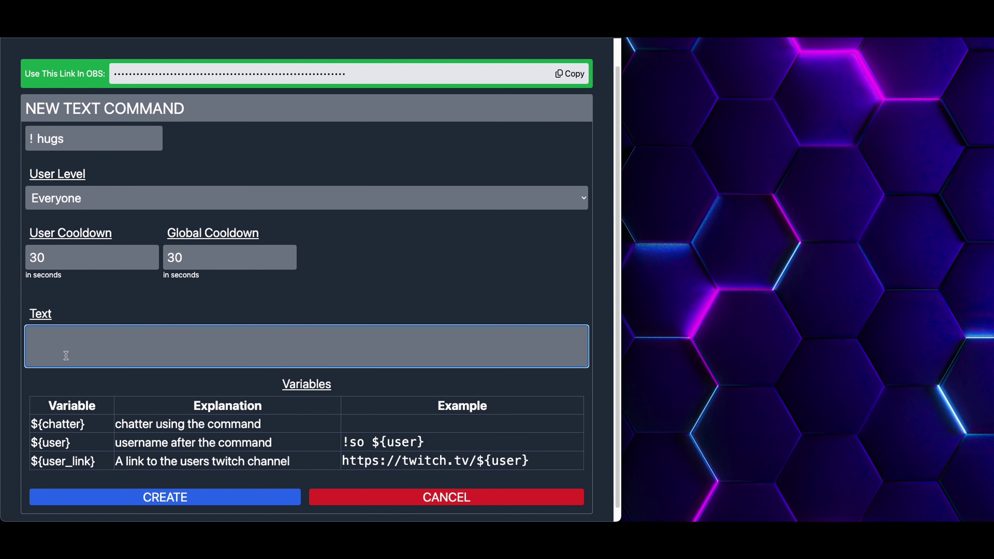
text(${chatter})
text(hus)
key(BackSpace)
text(gs ${us)
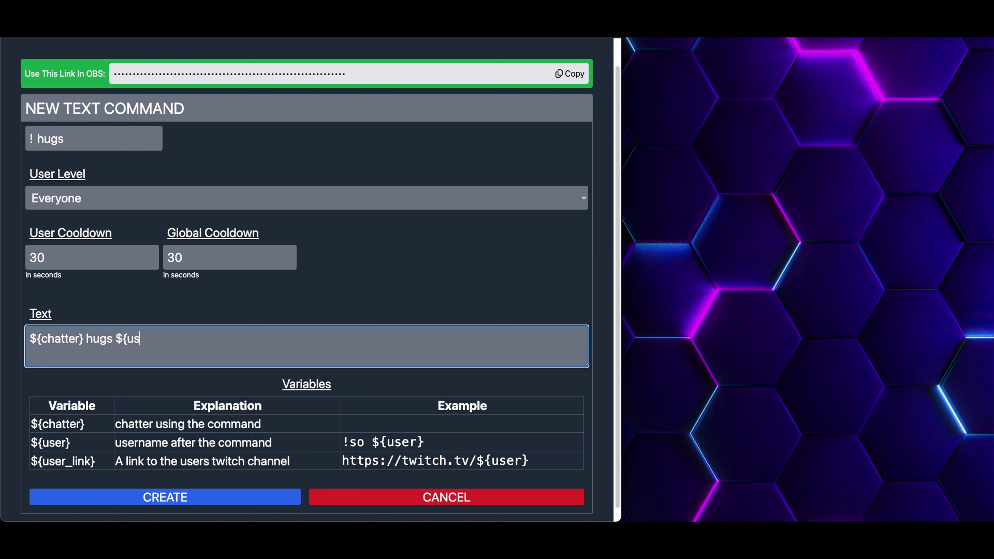
text(er})
click(155, 496)
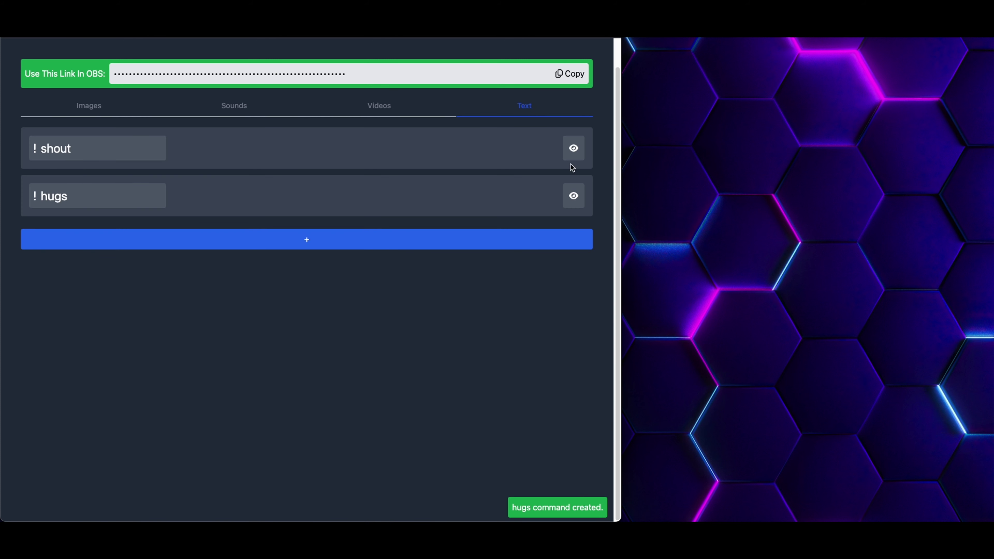
Expand the hugs command's details and test it by sending !hugs with another chatter's mention in the stream chat.
click(582, 198)
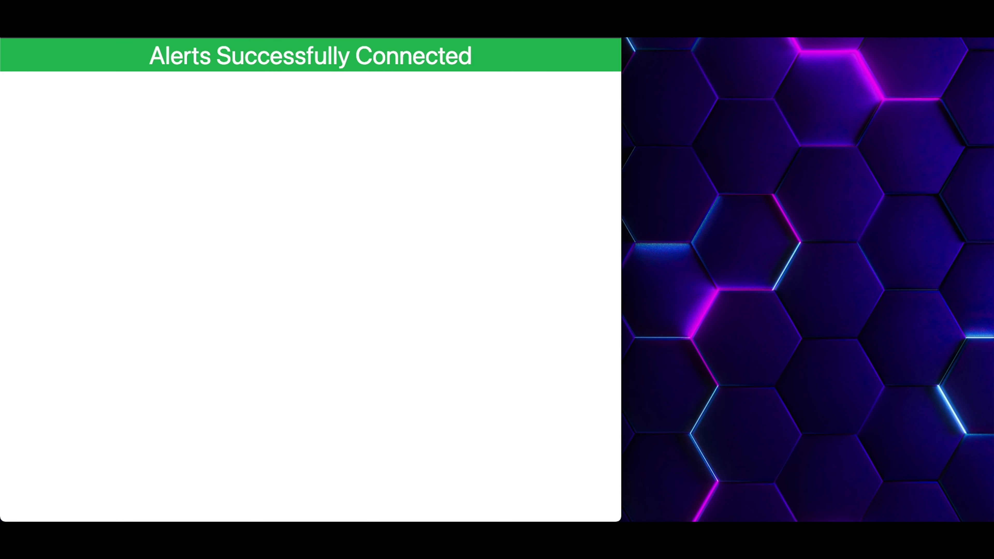
click(750, 373)
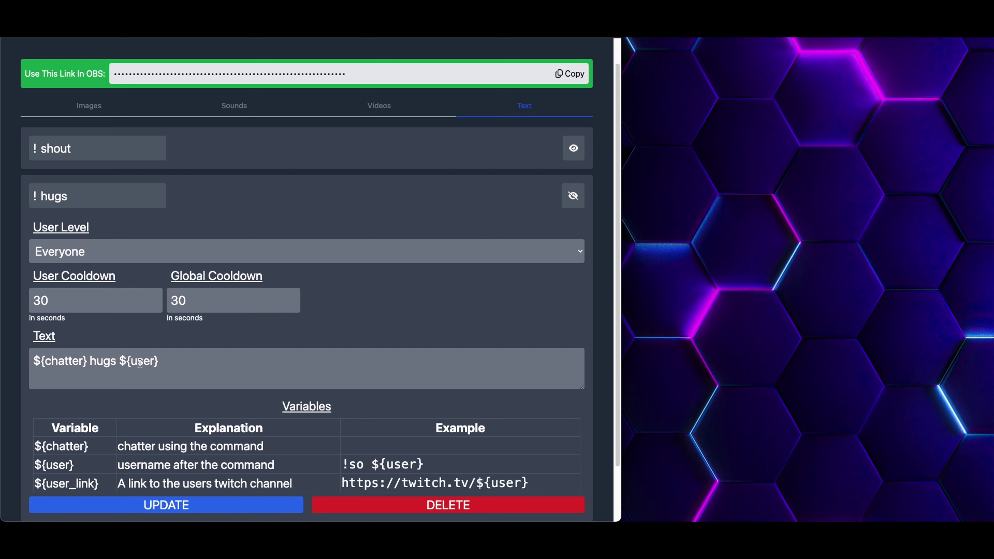
key(super+Tab)
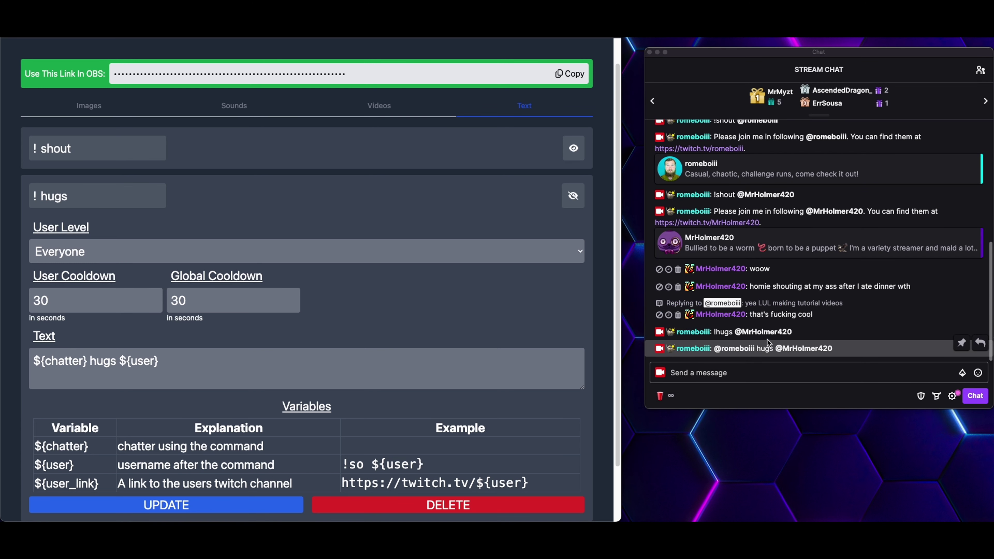